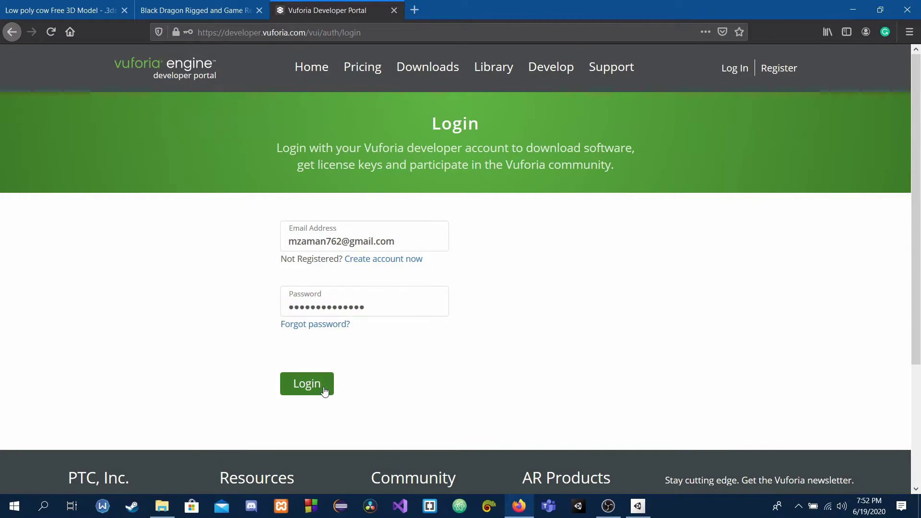
Log in to the developer portal and create a free development license named ar_demo, accepting the Vuforia Developer Agreement.
click(329, 135)
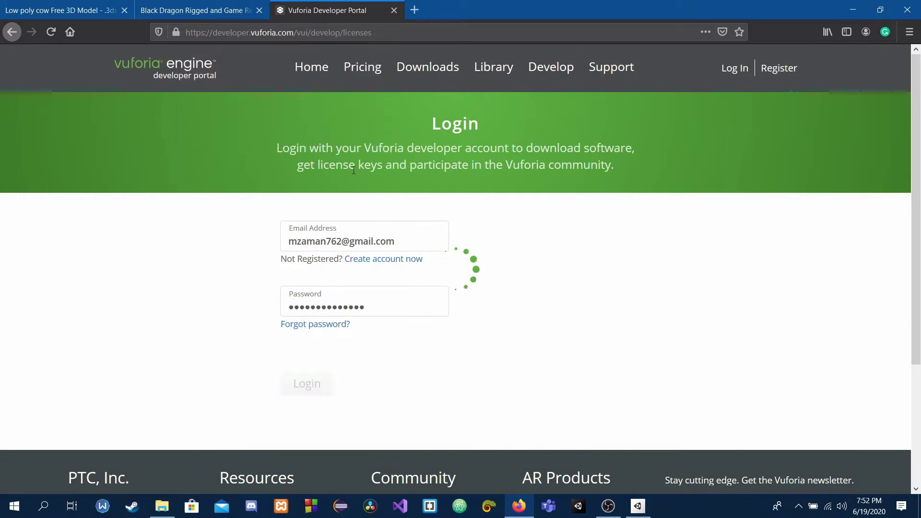
click(579, 169)
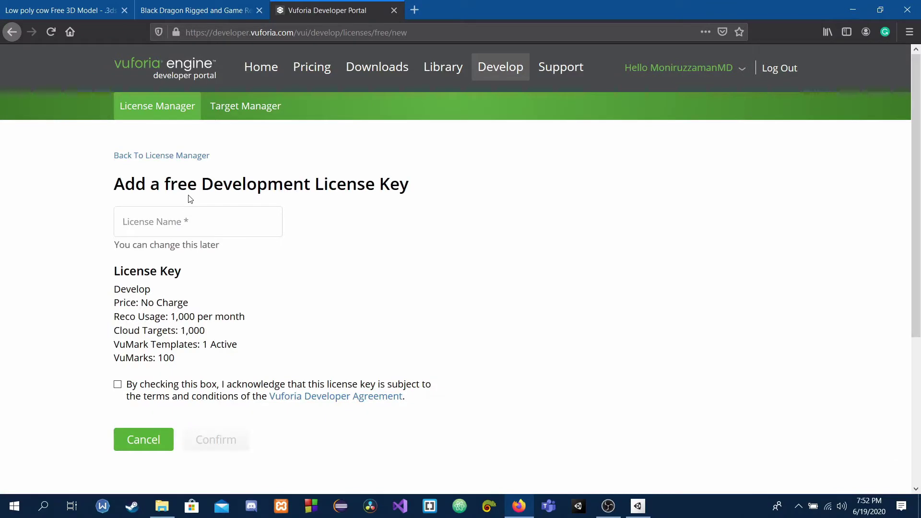
click(191, 215)
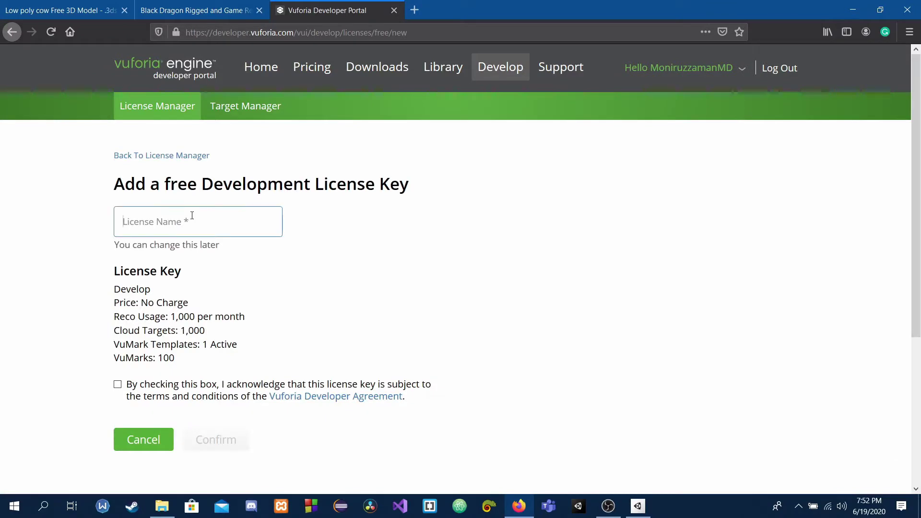
text(ar)
key(Down)
key(Return)
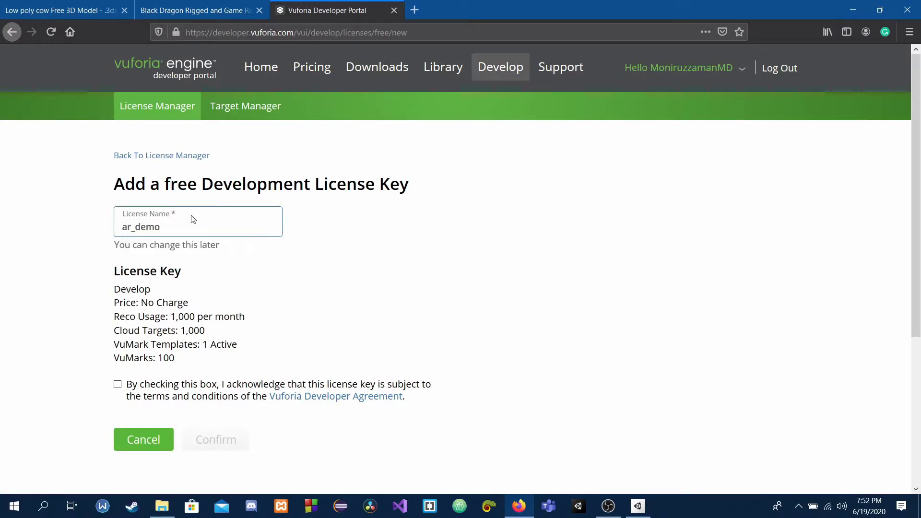
click(118, 384)
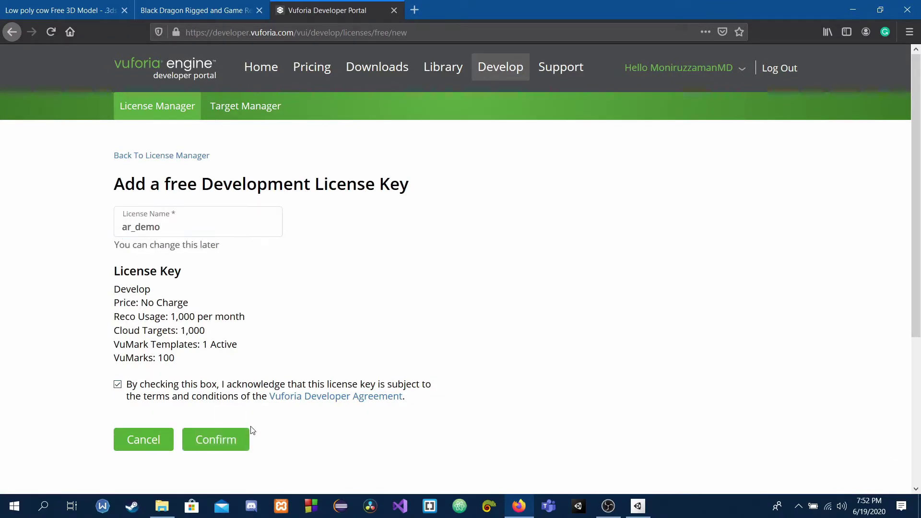
click(231, 444)
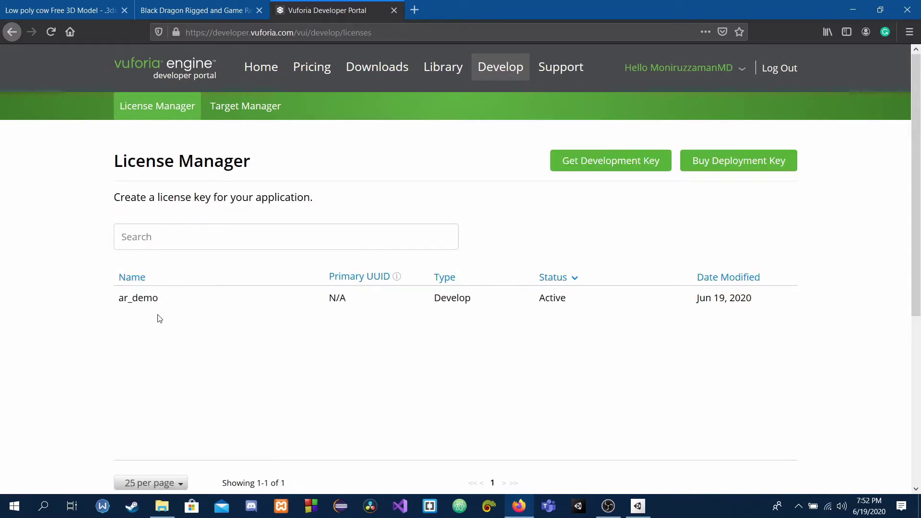
Open the ar_demo license and copy its license key to the clipboard.
click(150, 301)
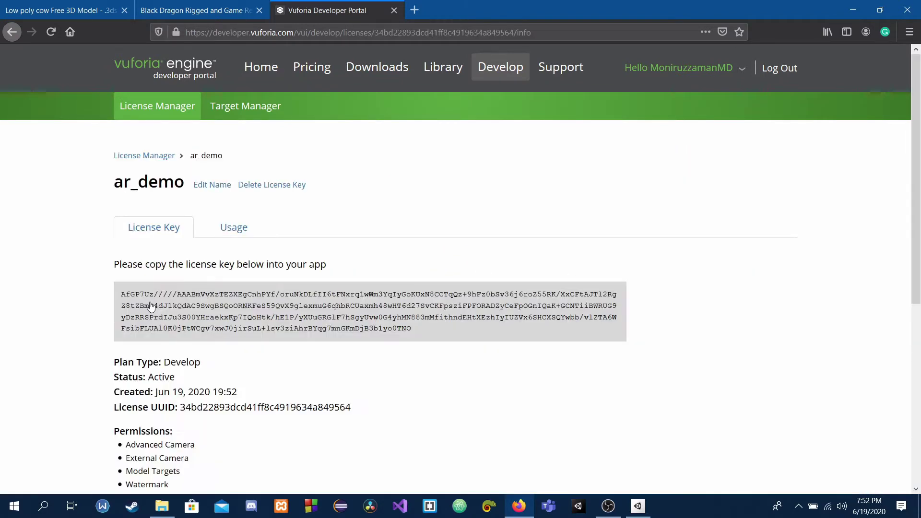
click(214, 327)
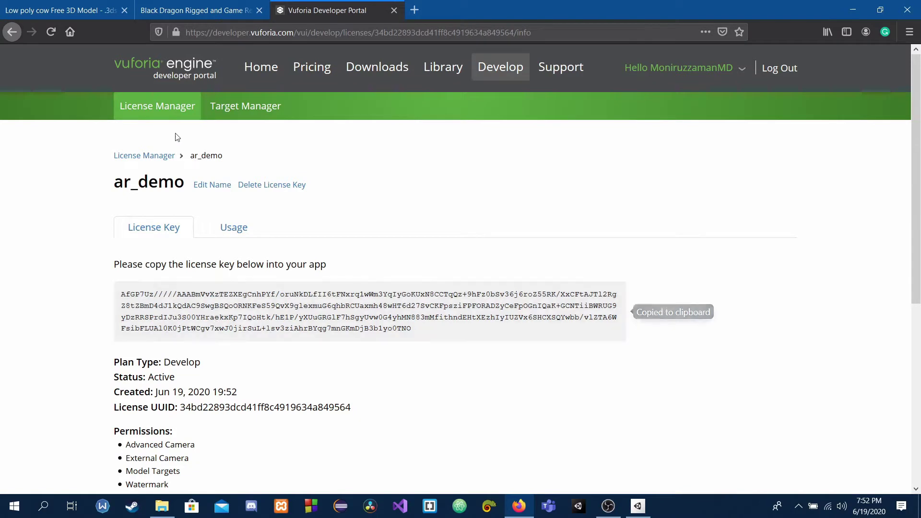
Create a target database named bd2 of type Device in the Target Manager.
click(231, 118)
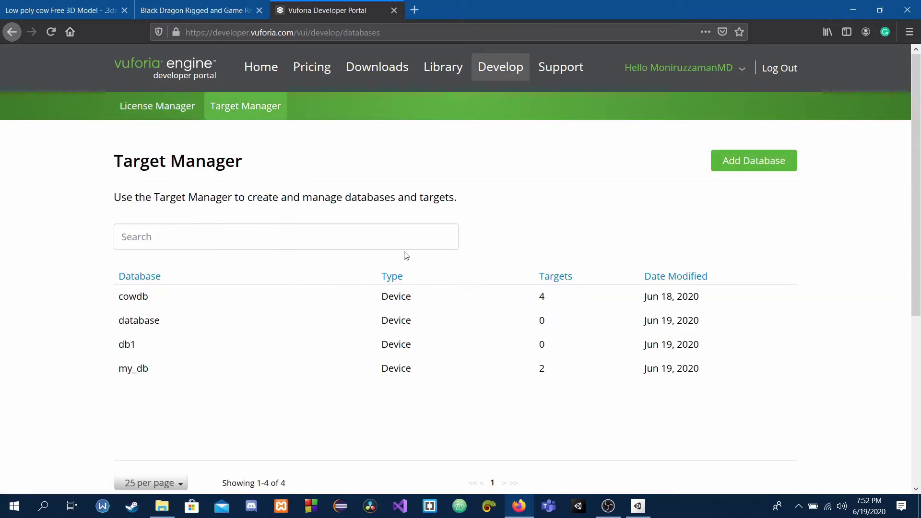
click(736, 167)
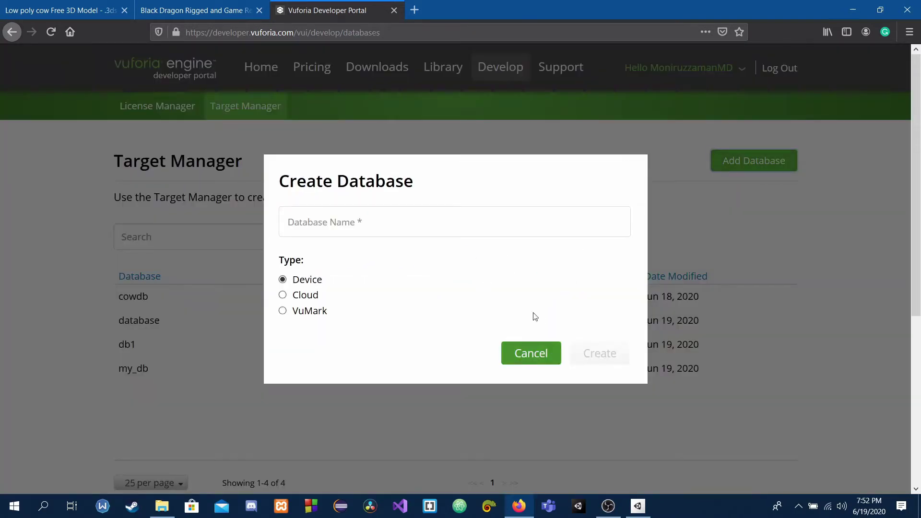
click(425, 221)
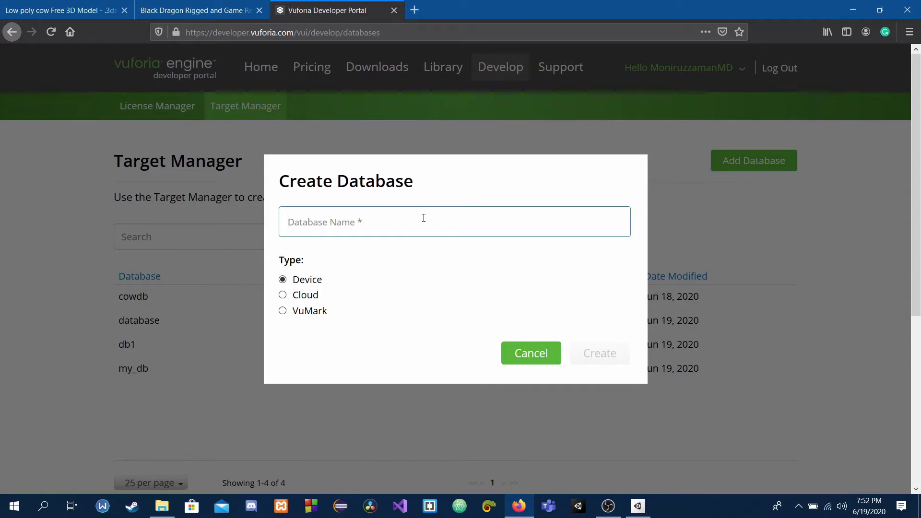
text(bd2)
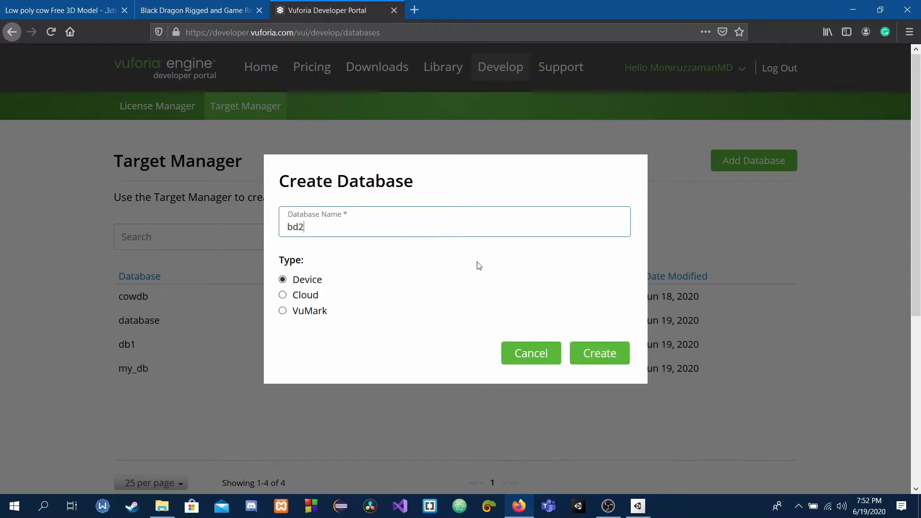
click(601, 353)
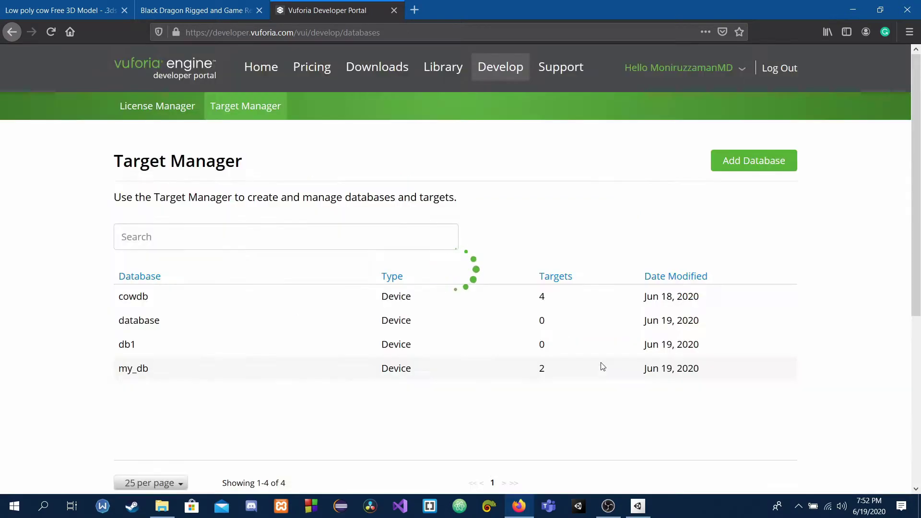
Add a single-image target named taka to the bd2 database, using 20200619_162914.jpg with a width of 5.
click(176, 305)
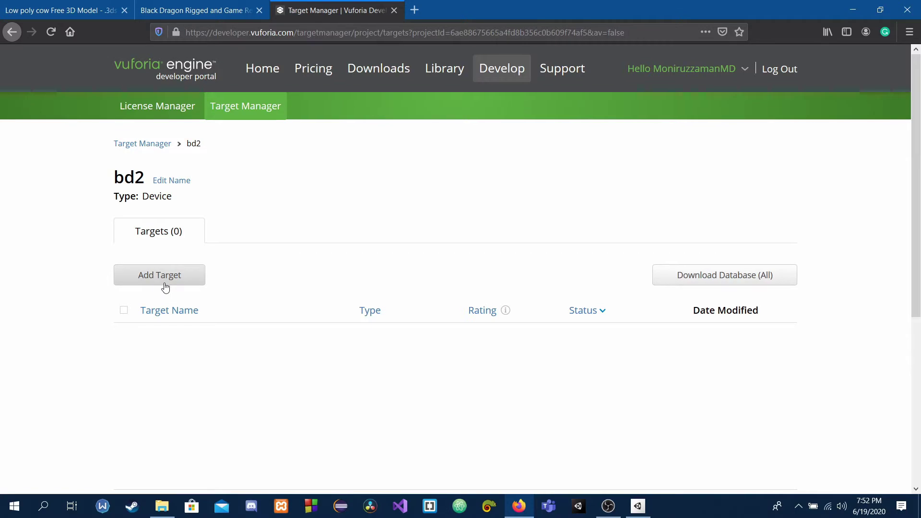
click(164, 285)
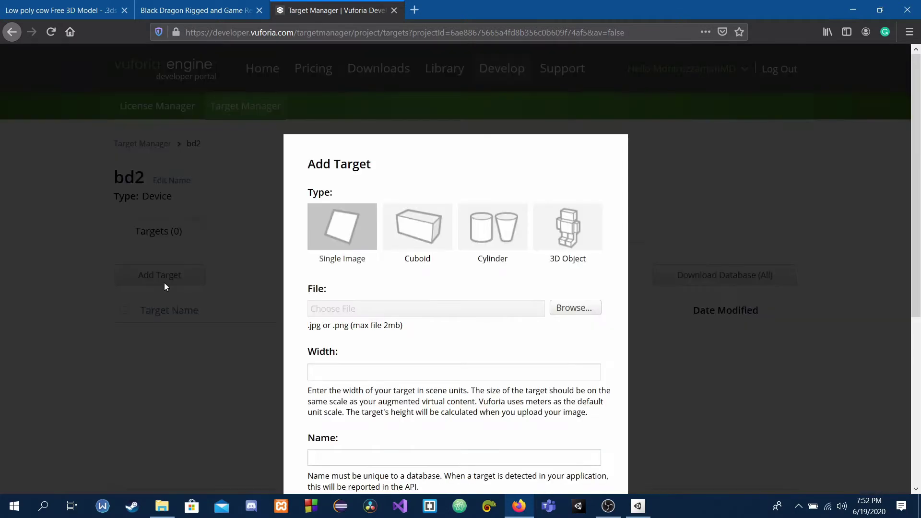
click(575, 307)
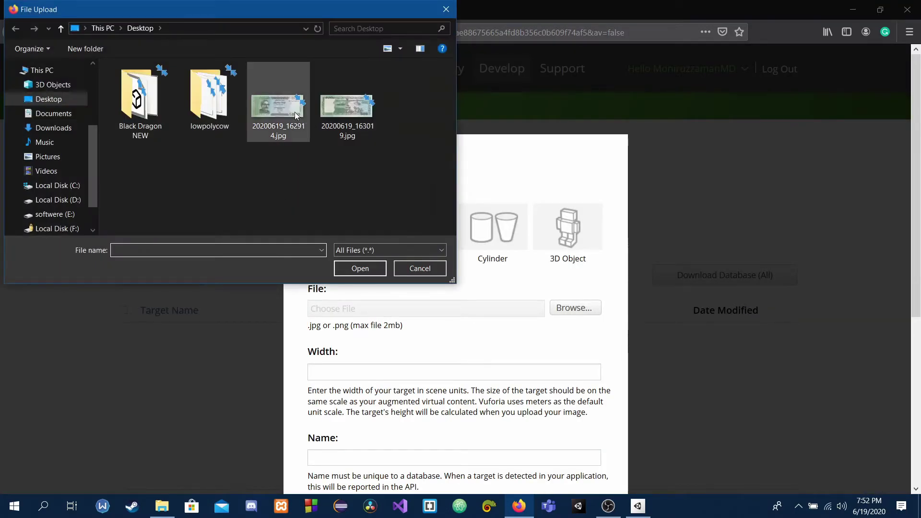
click(300, 134)
click(359, 268)
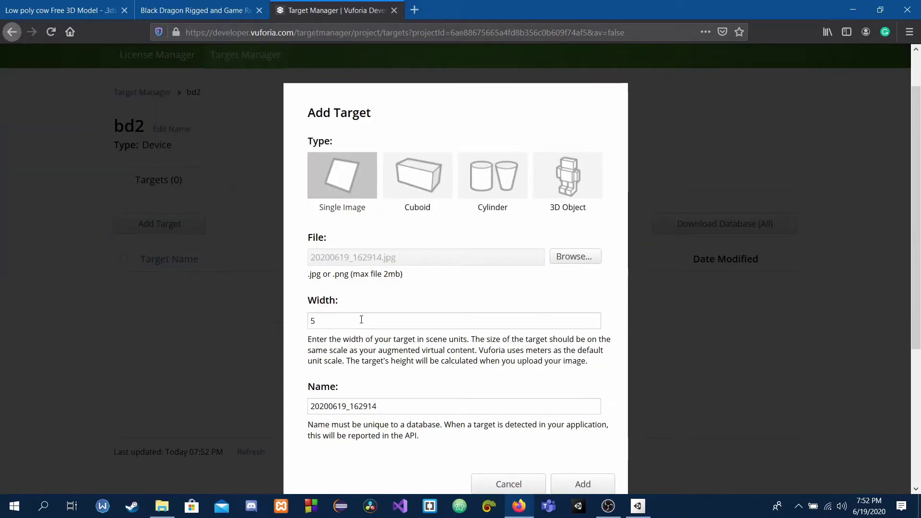
drag(396, 410, 258, 411)
text(t)
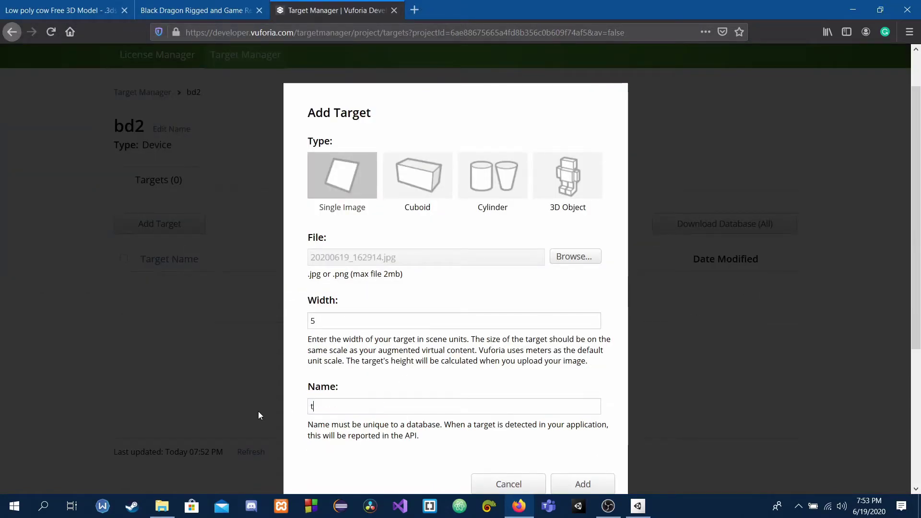
text(aka)
click(574, 485)
Download the bd2 database for the Unity Editor platform and save the bd2.unitypackage file.
click(686, 283)
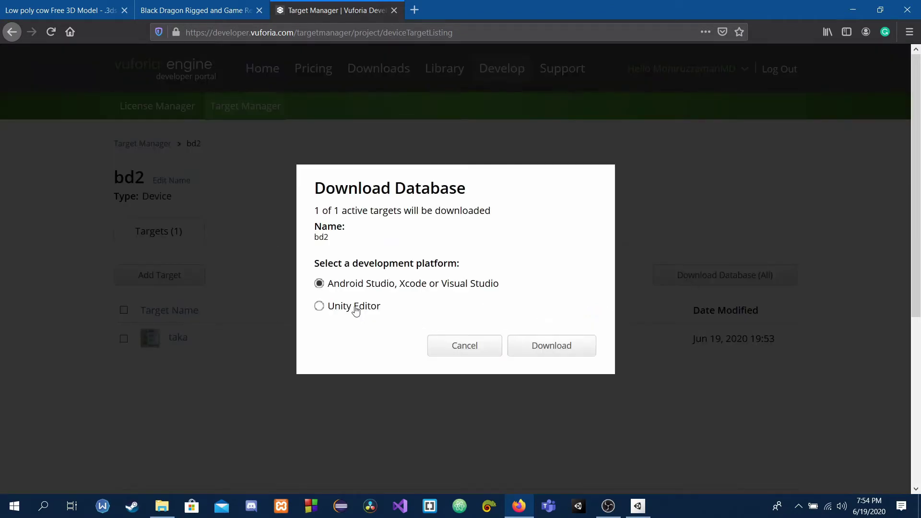
click(319, 307)
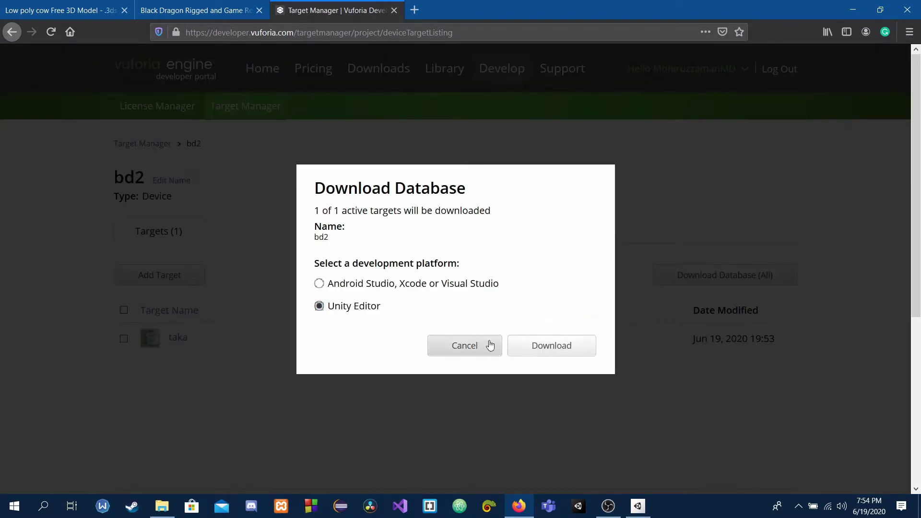
click(538, 350)
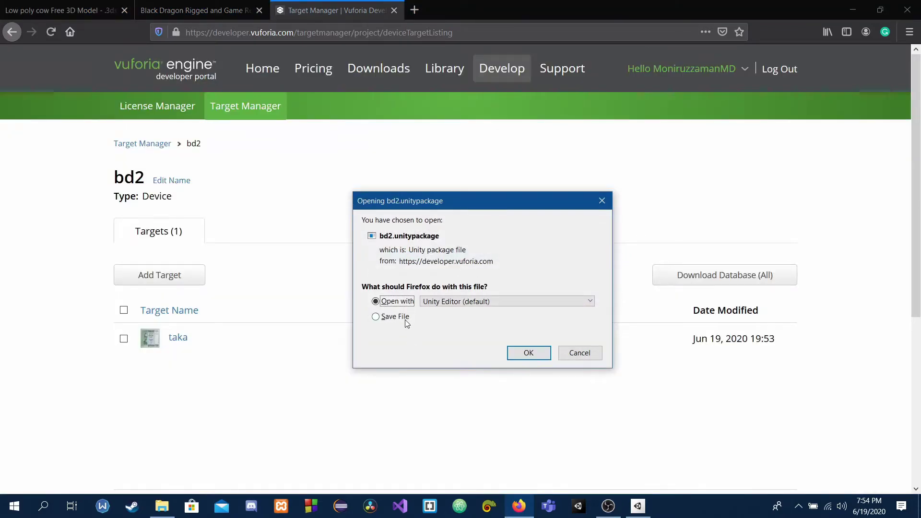
click(402, 317)
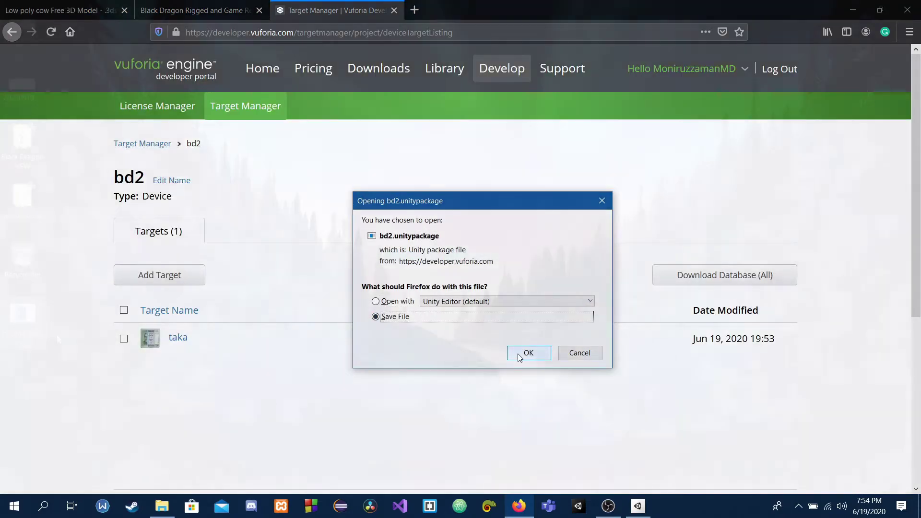
click(523, 354)
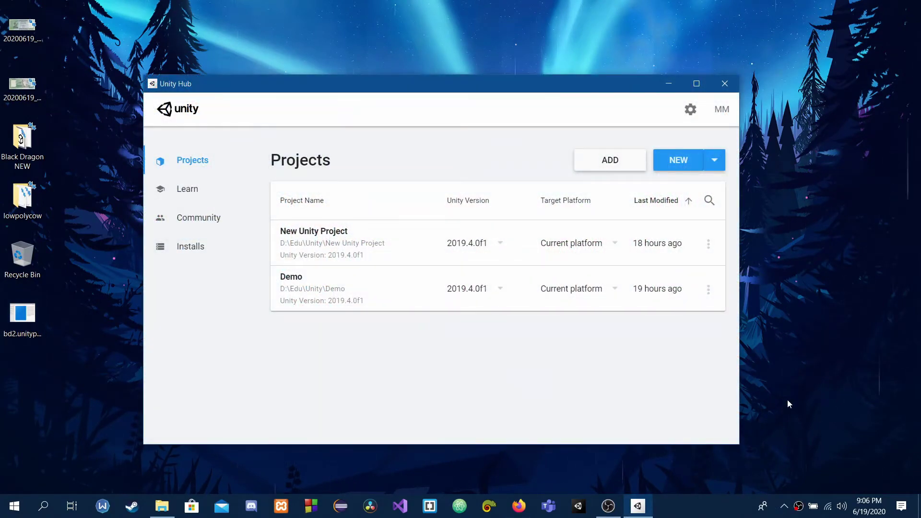
Switch to Unity Hub and create a new 3D project named ay_app in D:\Edu\Unity.
click(691, 161)
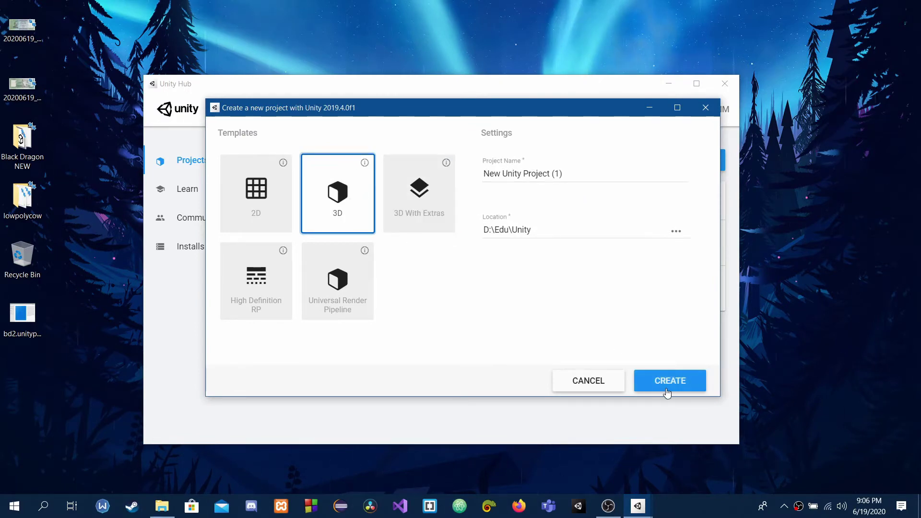
click(591, 173)
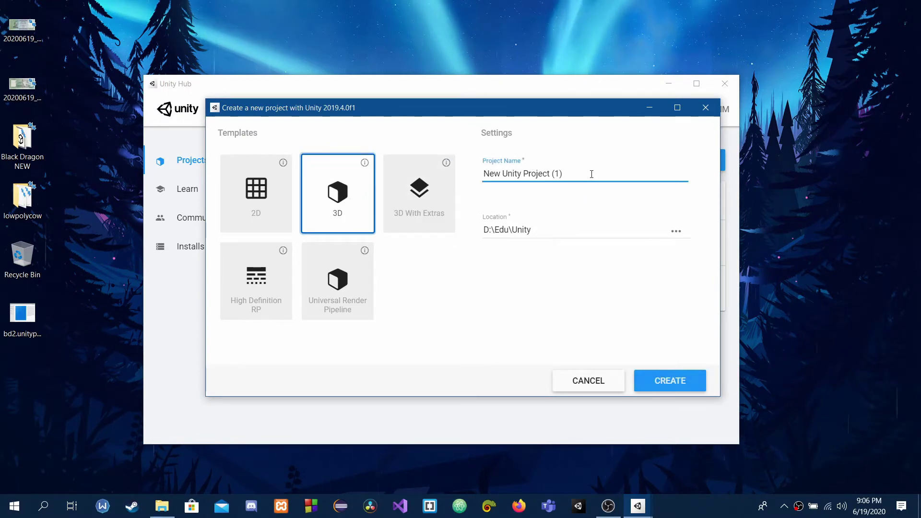
key(BackSpace)
key(BackSpace)
key(BackSpace)
key(BackSpace)
key(BackSpace)
key(BackSpace)
key(BackSpace)
key(BackSpace)
key(BackSpace)
key(BackSpace)
key(BackSpace)
key(BackSpace)
key(BackSpace)
key(BackSpace)
key(BackSpace)
key(BackSpace)
key(BackSpace)
key(BackSpace)
key(BackSpace)
key(BackSpace)
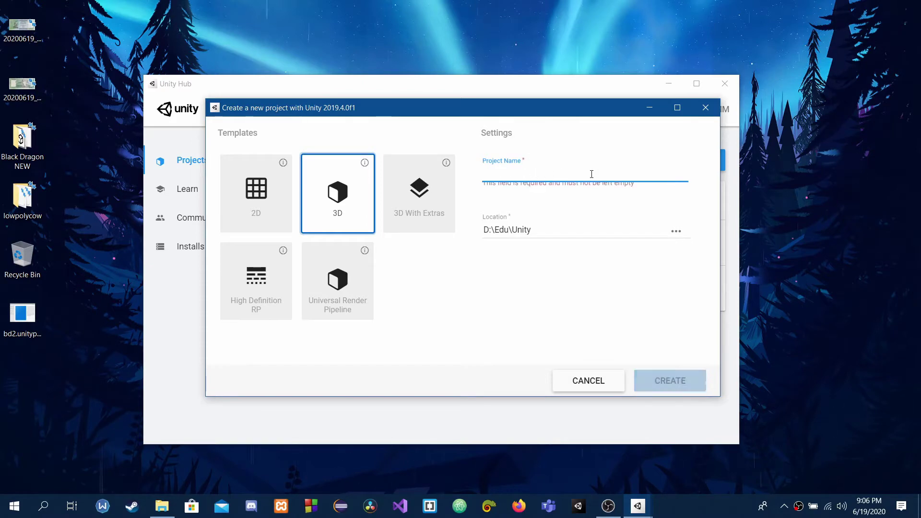
text(a)
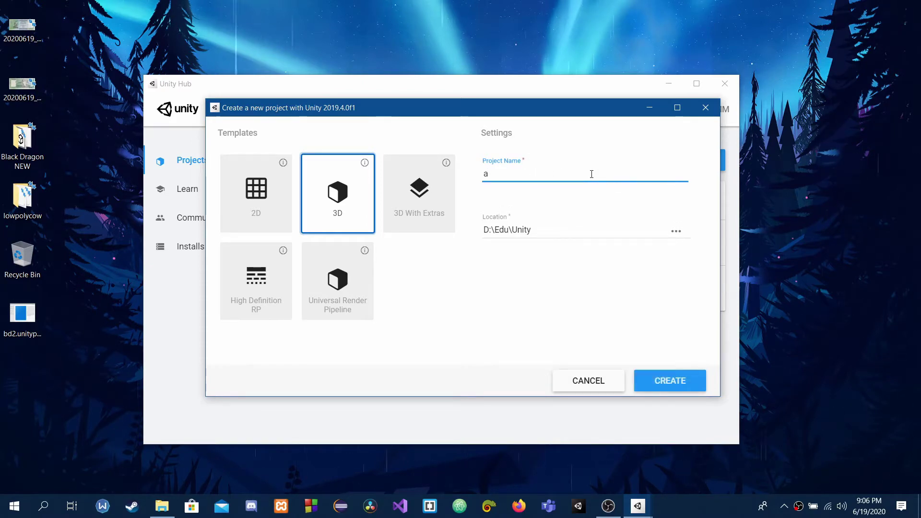
text(y_app)
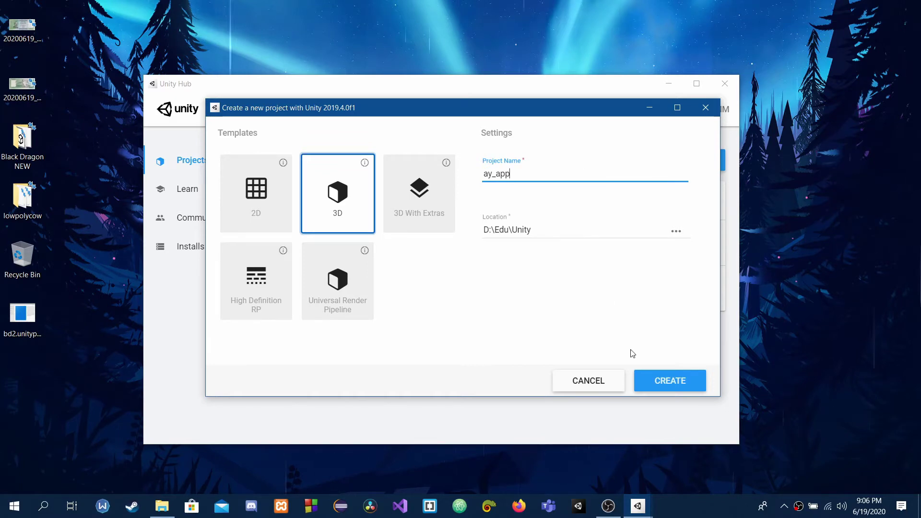
click(670, 381)
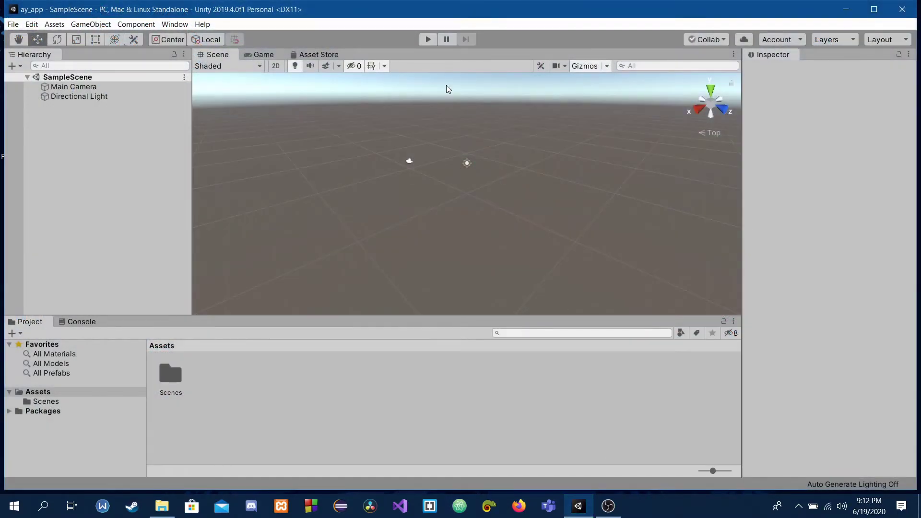
Import all items of the bd2 Unity package from the desktop into the project's Assets.
drag(426, 11, 522, 24)
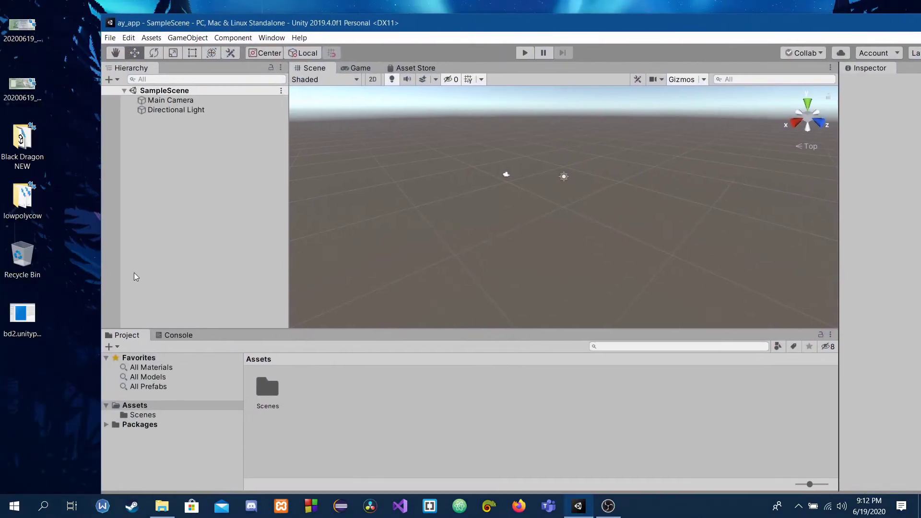
drag(51, 314, 293, 387)
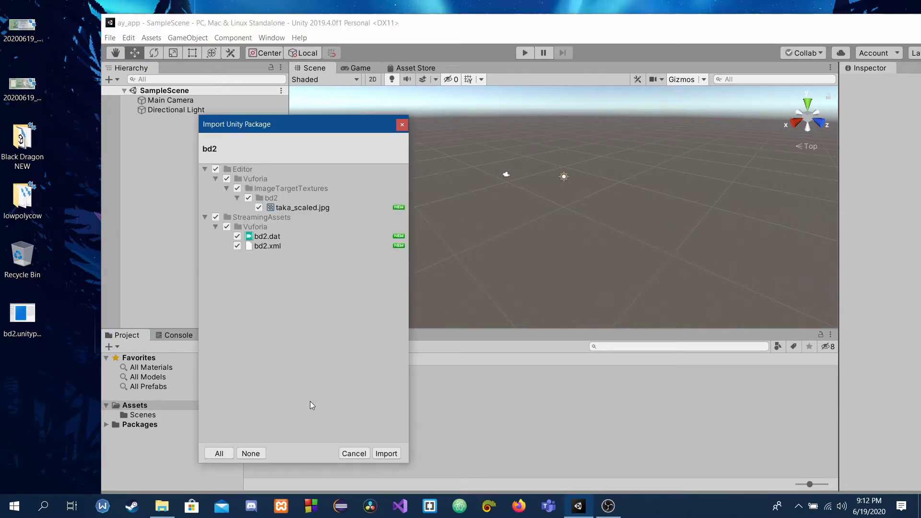
click(388, 454)
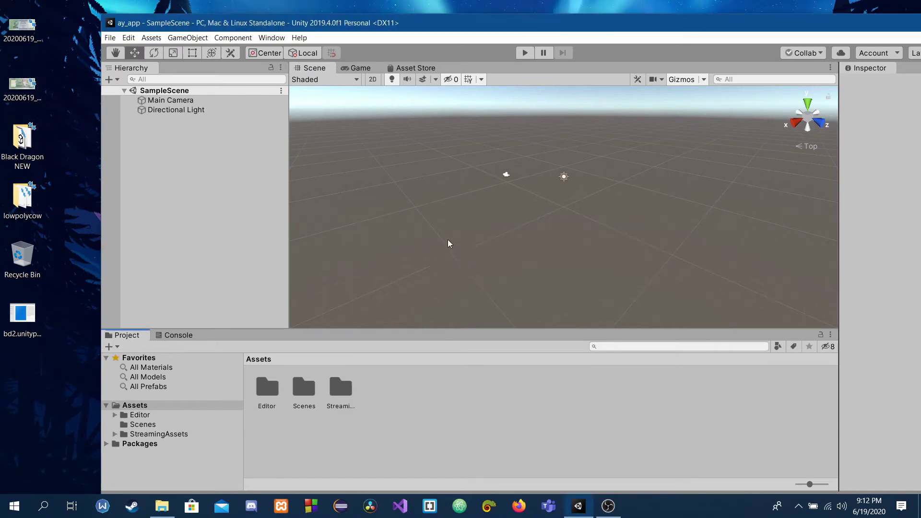
Open the Package Manager with all packages listed and enable showing preview packages.
click(272, 38)
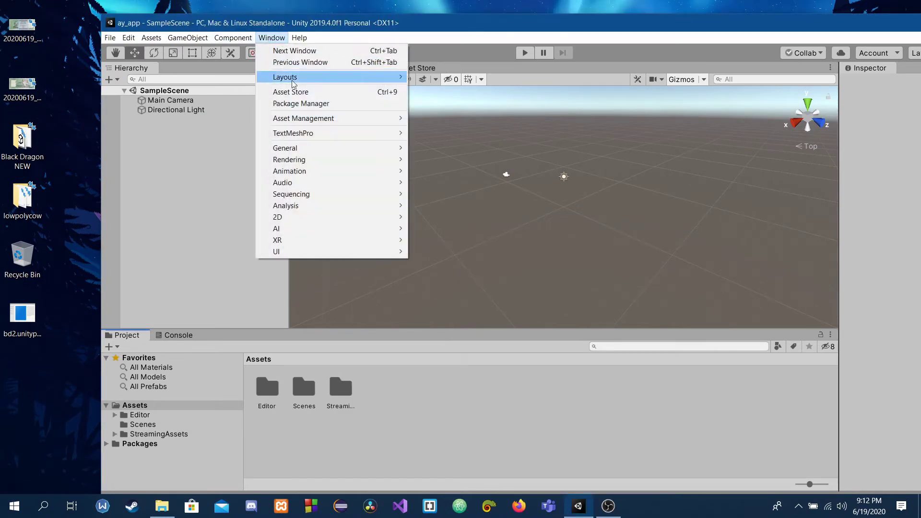
click(308, 105)
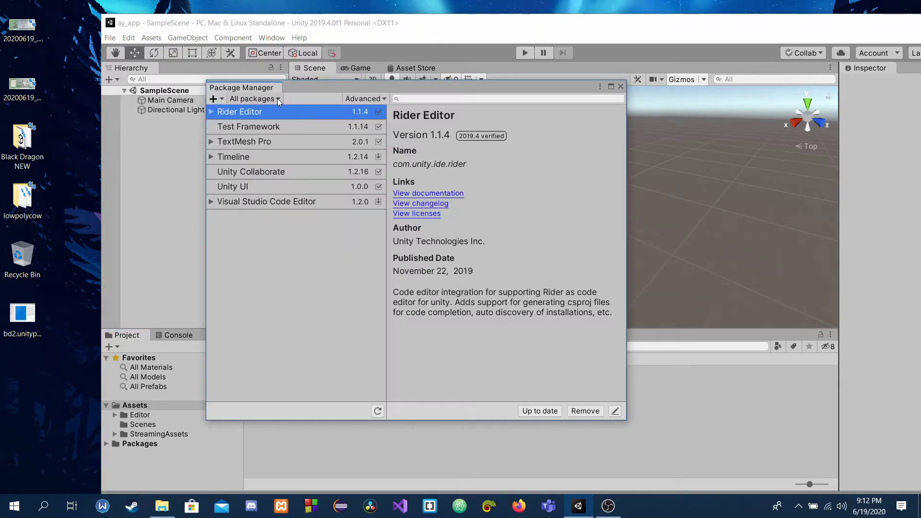
click(277, 98)
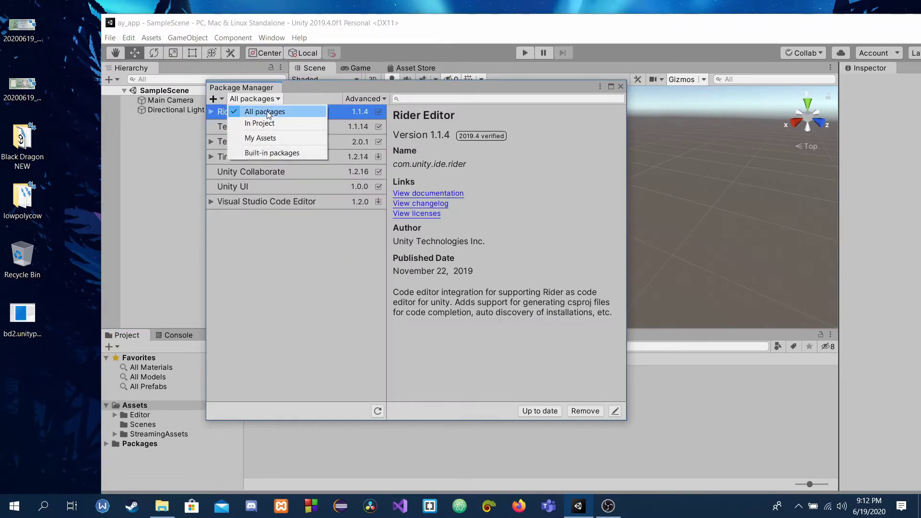
click(268, 112)
click(375, 99)
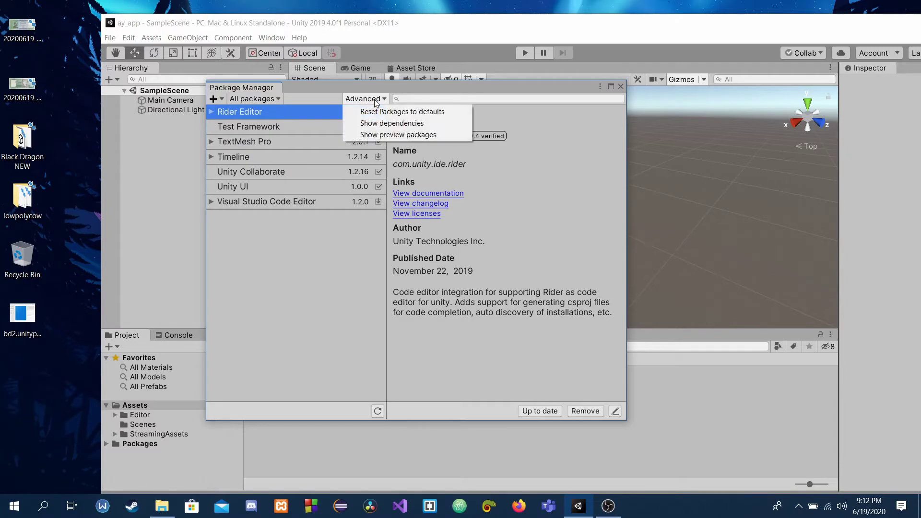
click(411, 136)
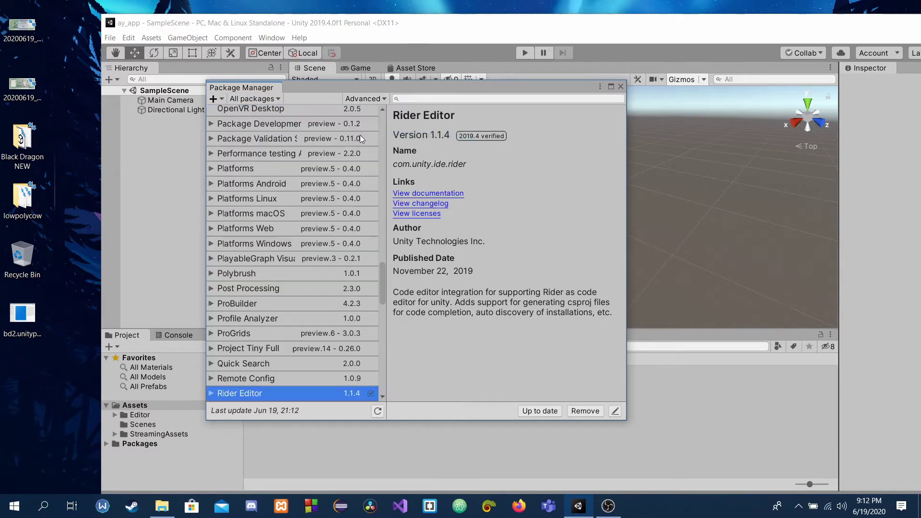
Search the packages for vuforia, install Vuforia Engine AR 8.5.9, and close the Package Manager.
click(408, 99)
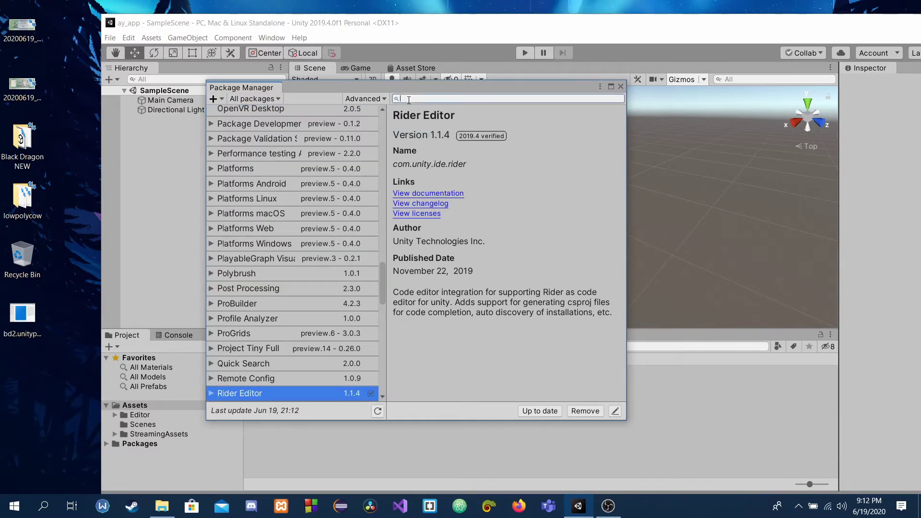
text(vuforia)
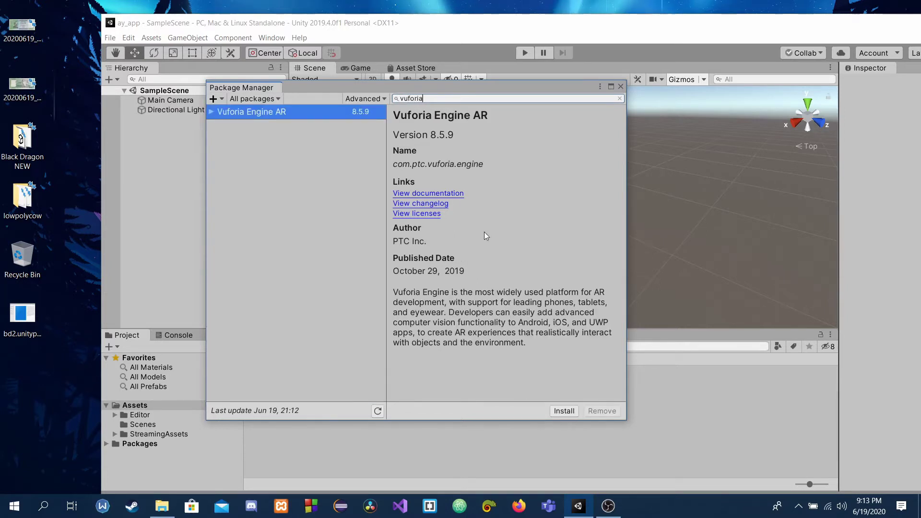
click(564, 411)
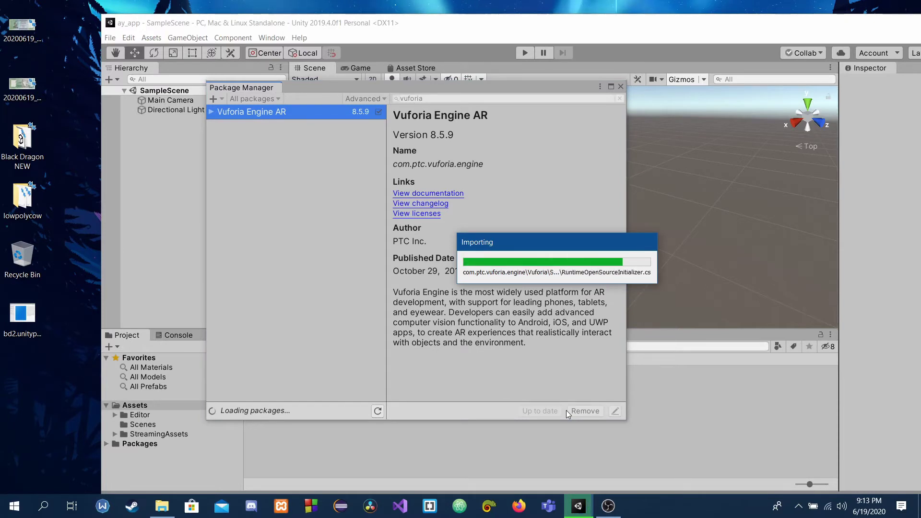
click(620, 87)
Add a Vuforia Engine AR Camera to SampleScene and delete the default Main Camera.
click(201, 40)
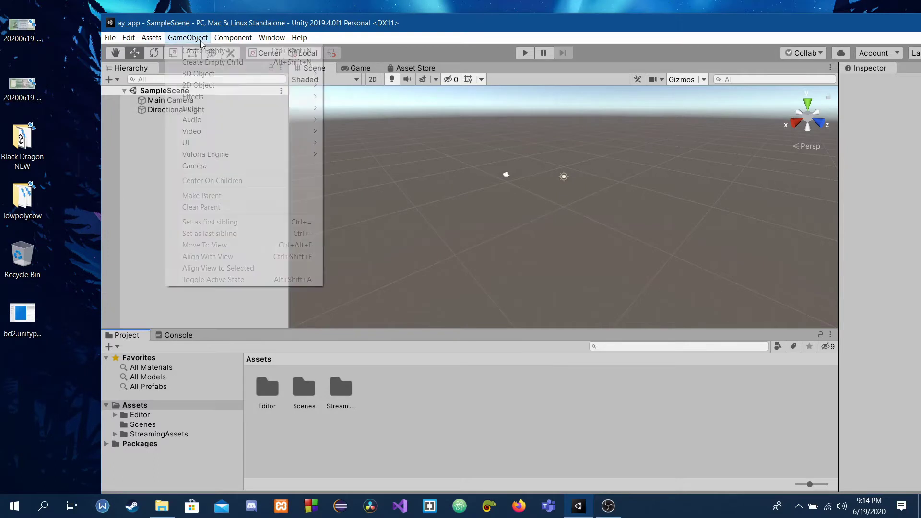
mouse_move(241, 157)
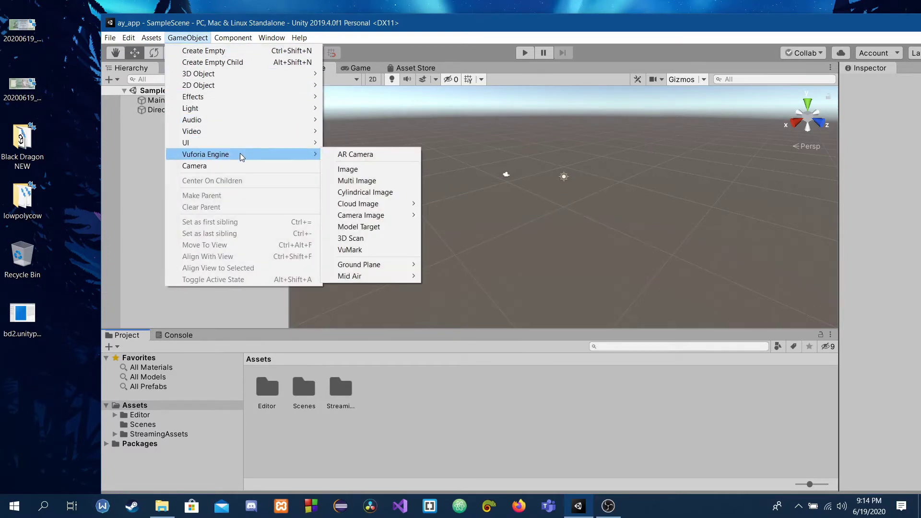
click(344, 154)
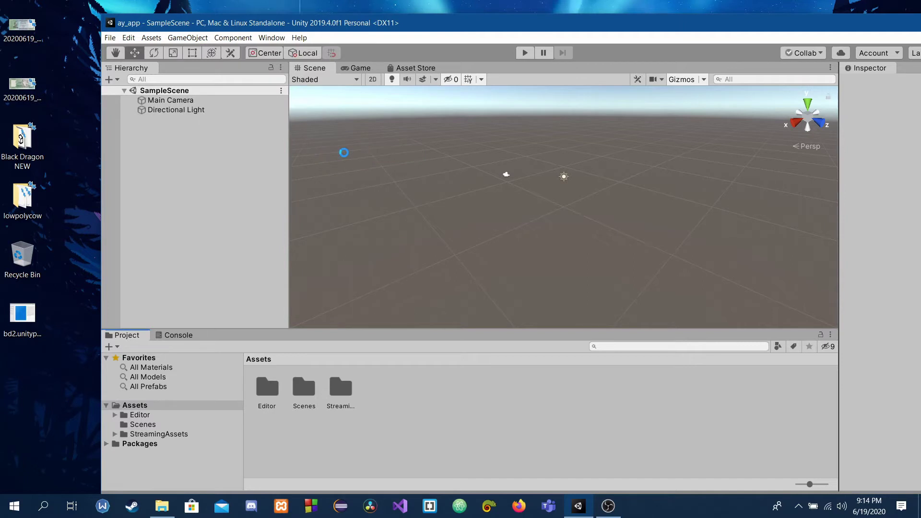
click(157, 103)
right_click(156, 102)
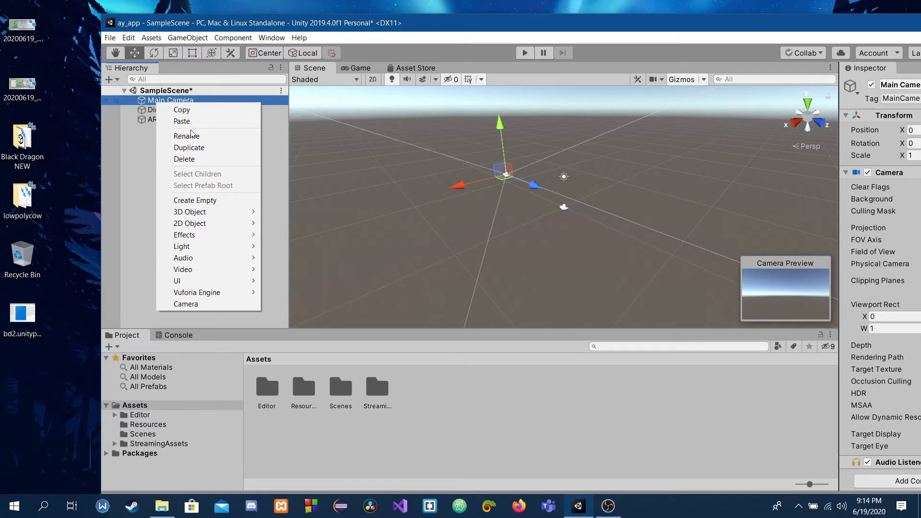
click(187, 158)
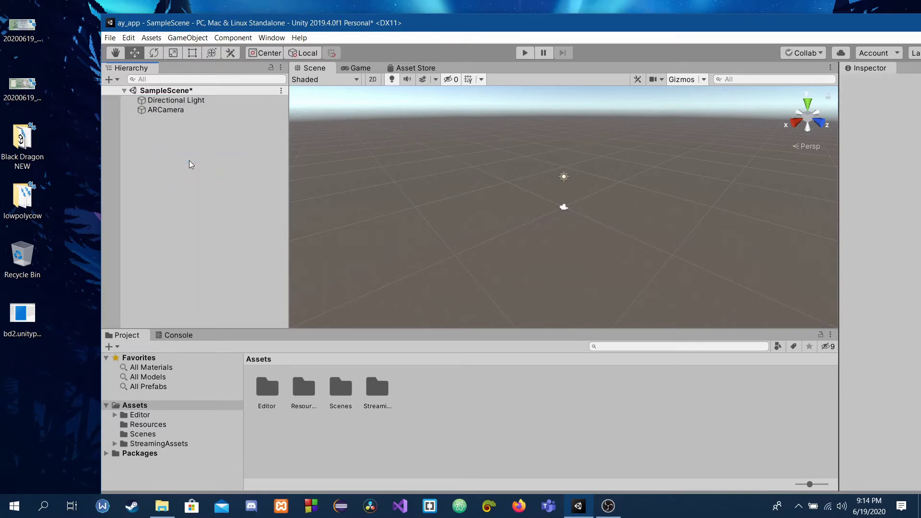
Add a Vuforia Camera Image Target to the scene and maximize the editor window.
click(187, 38)
mouse_move(226, 159)
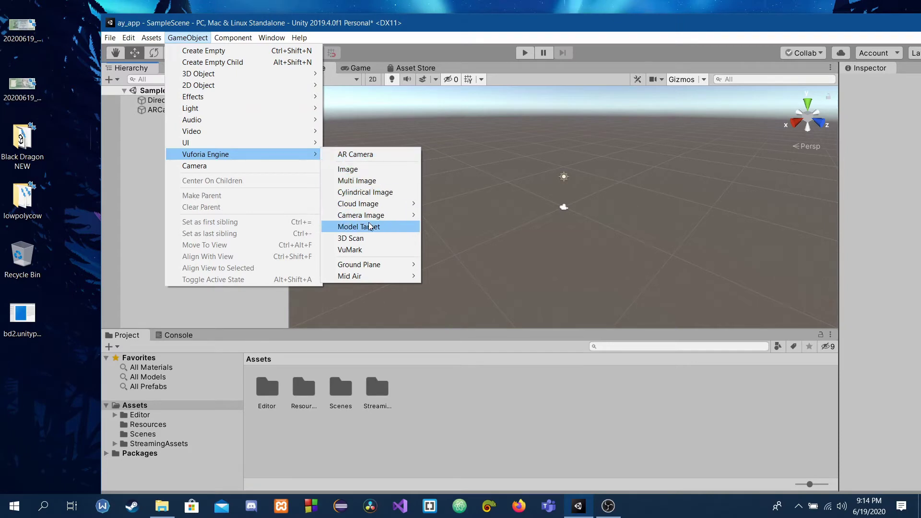
mouse_move(371, 218)
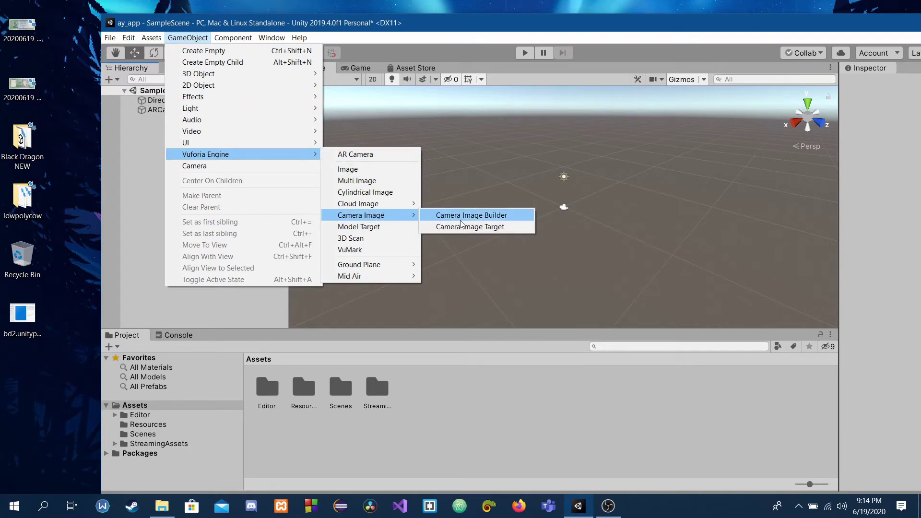
click(479, 226)
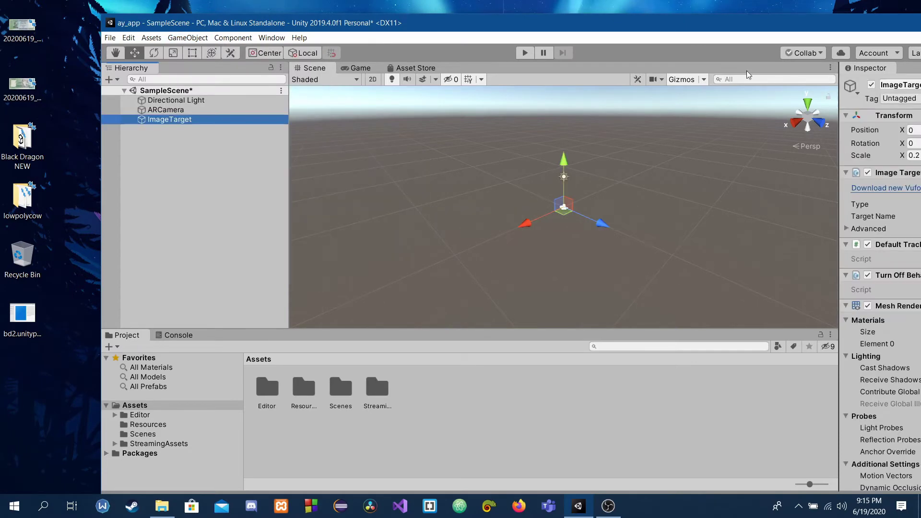
double_click(782, 29)
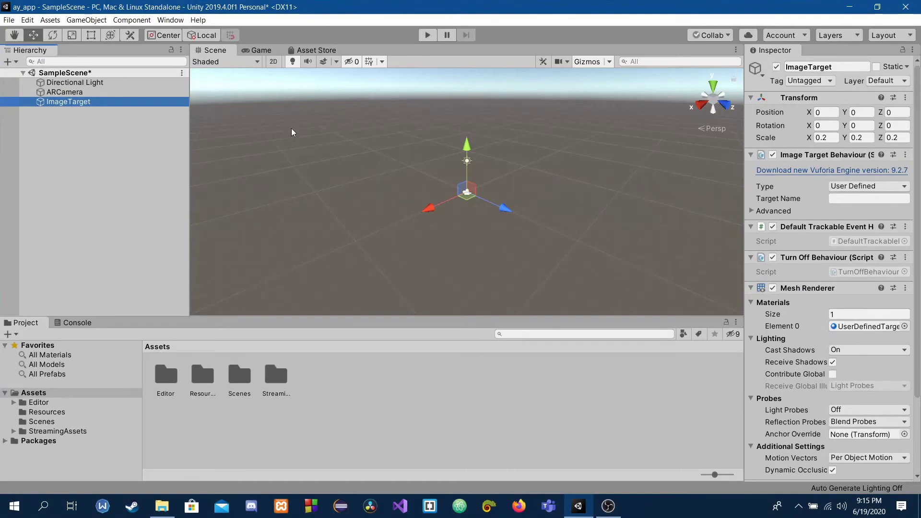
Open the Vuforia Engine configuration from the ARCamera's Vuforia Behaviour component.
click(85, 94)
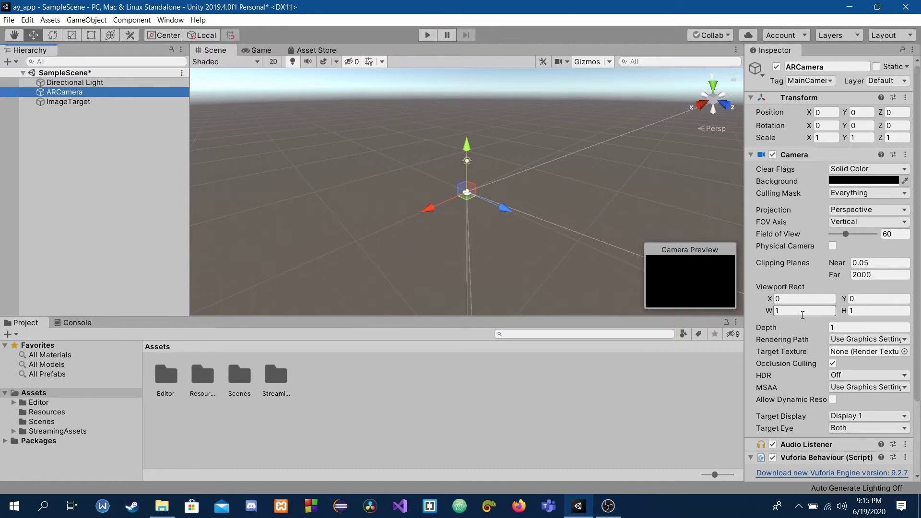
scroll(769, 309, down, 4)
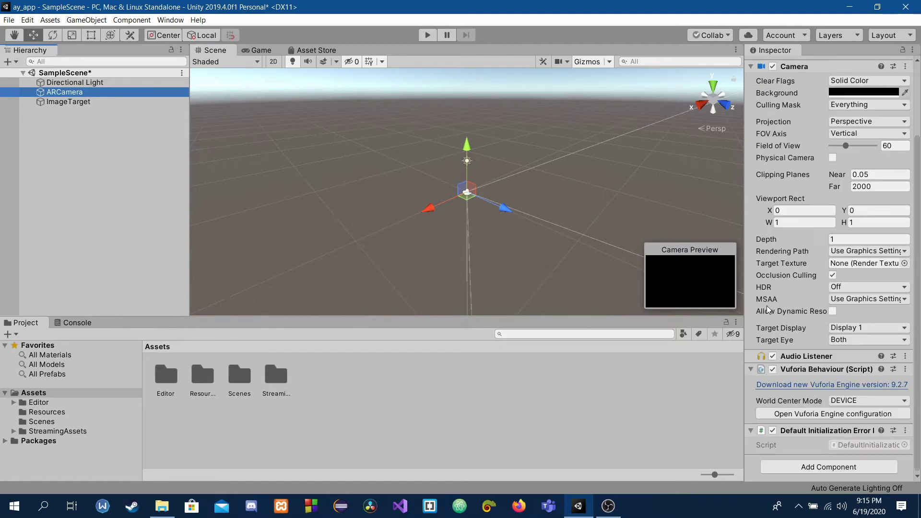
click(807, 414)
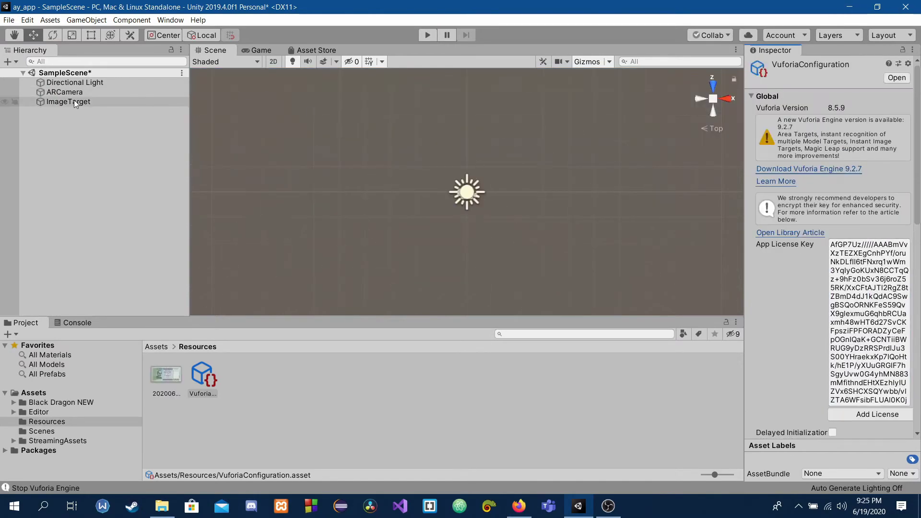
Set the ImageTarget's type to Predefined so it uses the taka target from the bd2 database.
click(73, 102)
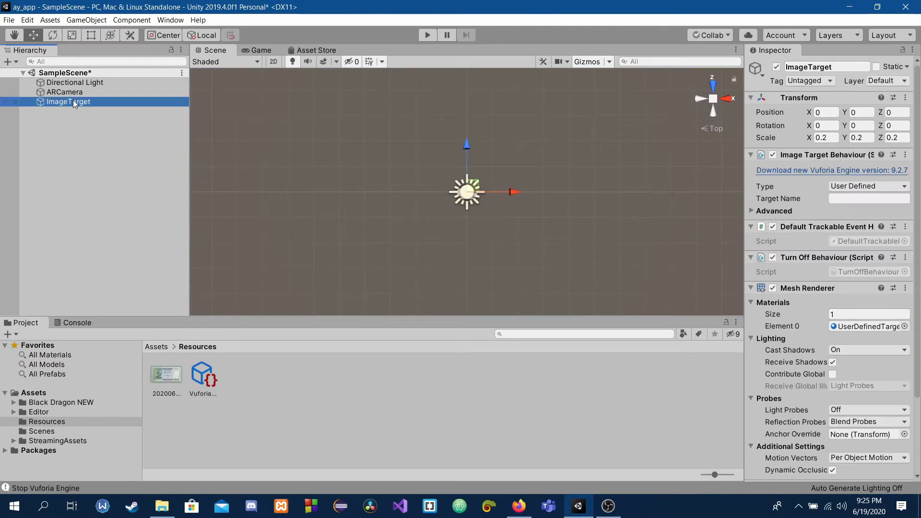
click(855, 187)
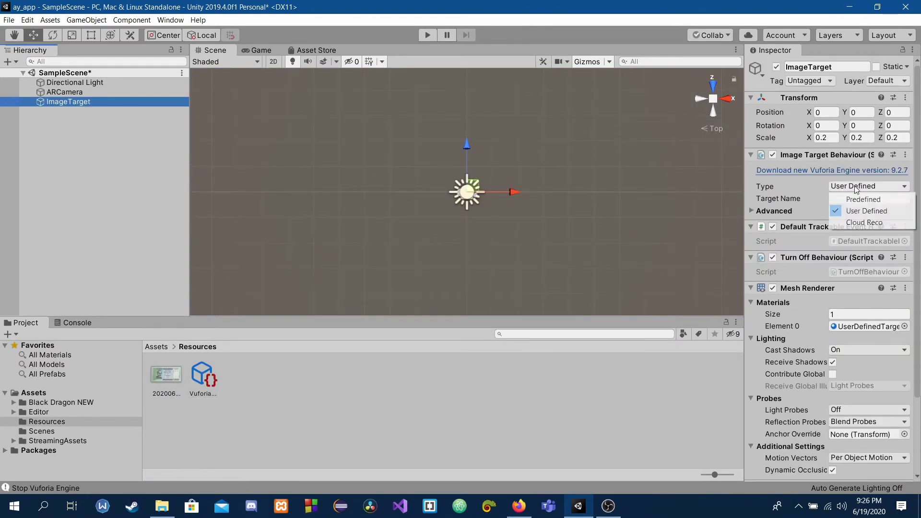
click(853, 199)
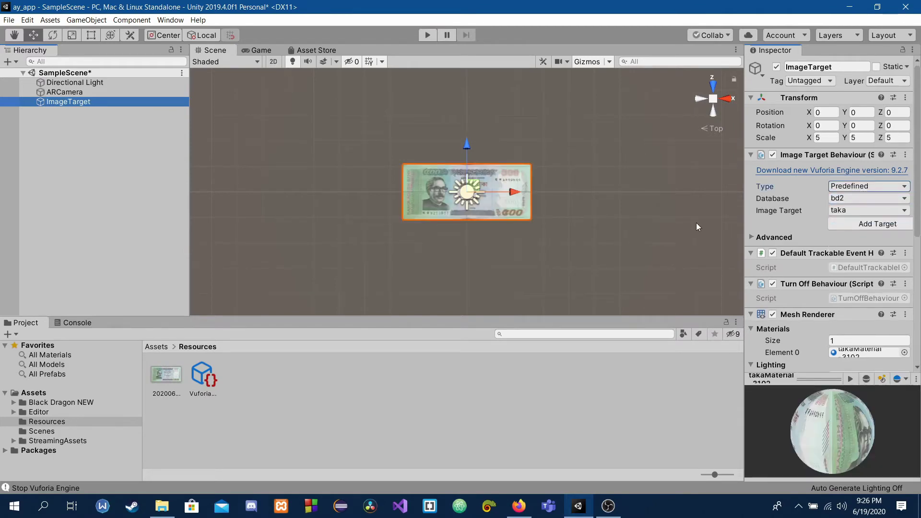
click(447, 35)
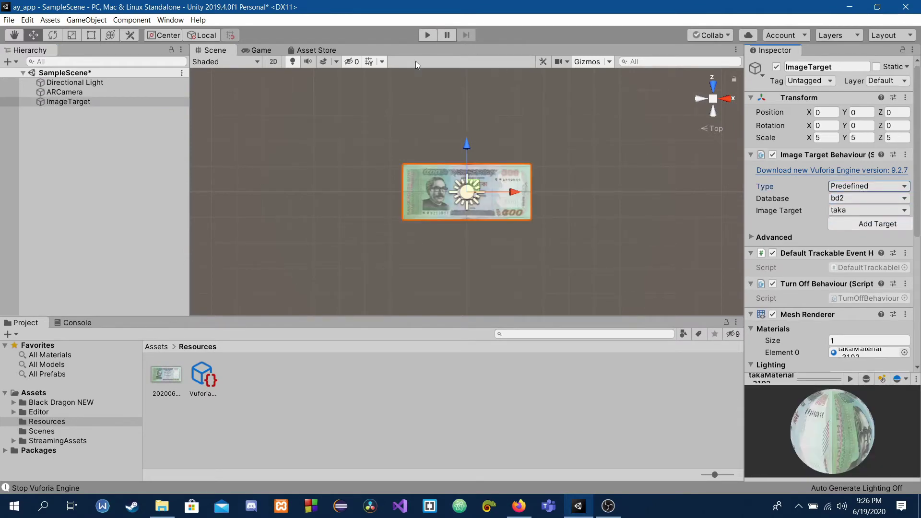
Import the Black Dragon NEW folder from the desktop into the project's Assets and maximize the editor window again.
drag(430, 14, 527, 25)
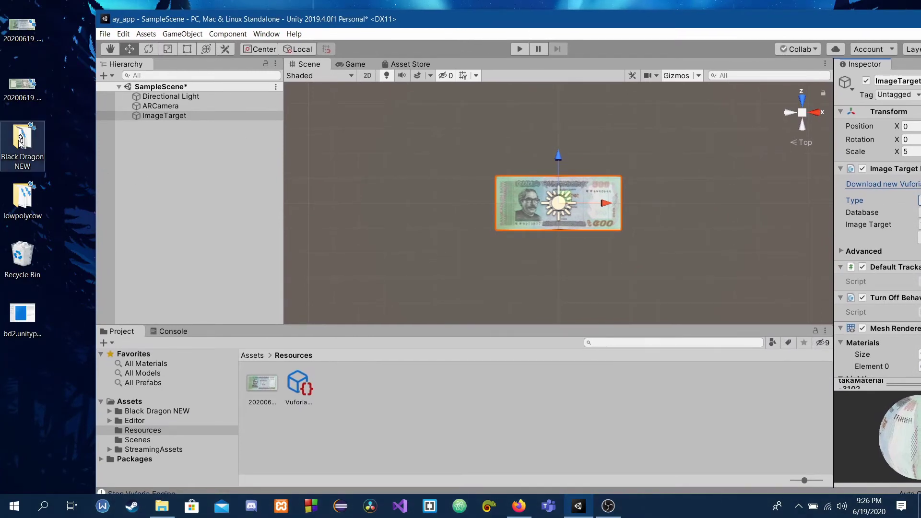
drag(20, 140, 103, 367)
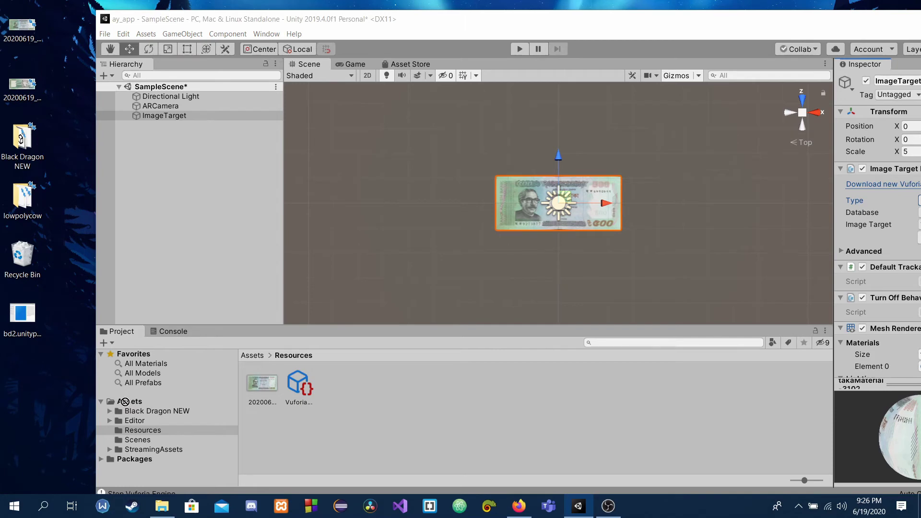
drag(124, 401, 126, 402)
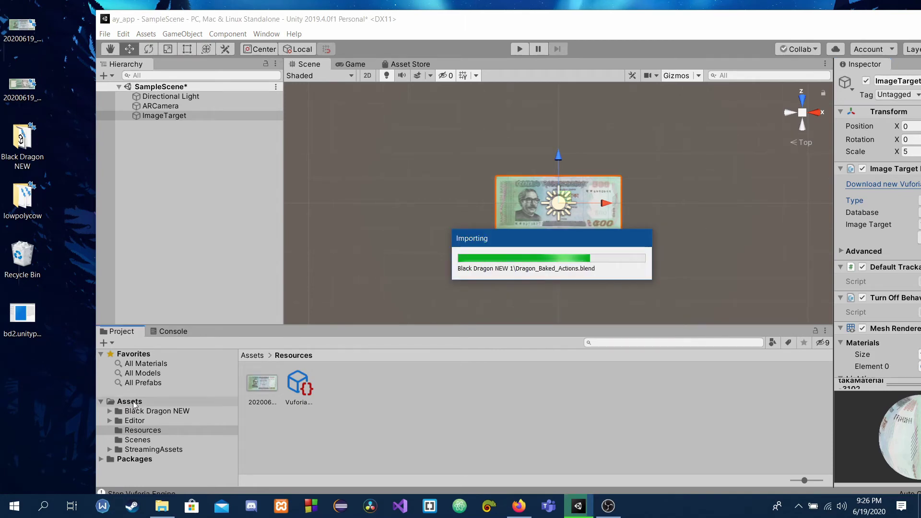
double_click(657, 23)
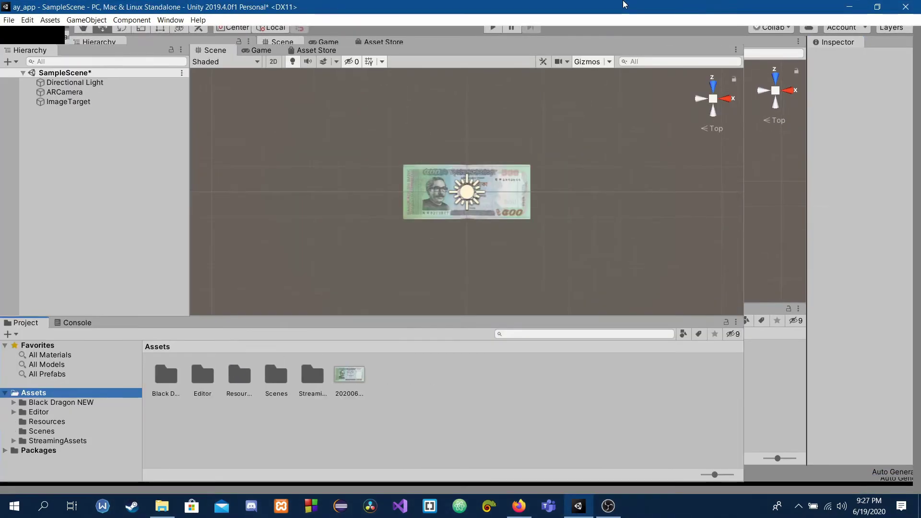
Add the Dragon 2.5_3ds model from the Black Dragon NEW folder to the scene and set its X, Y and Z scale to 0.02.
click(50, 403)
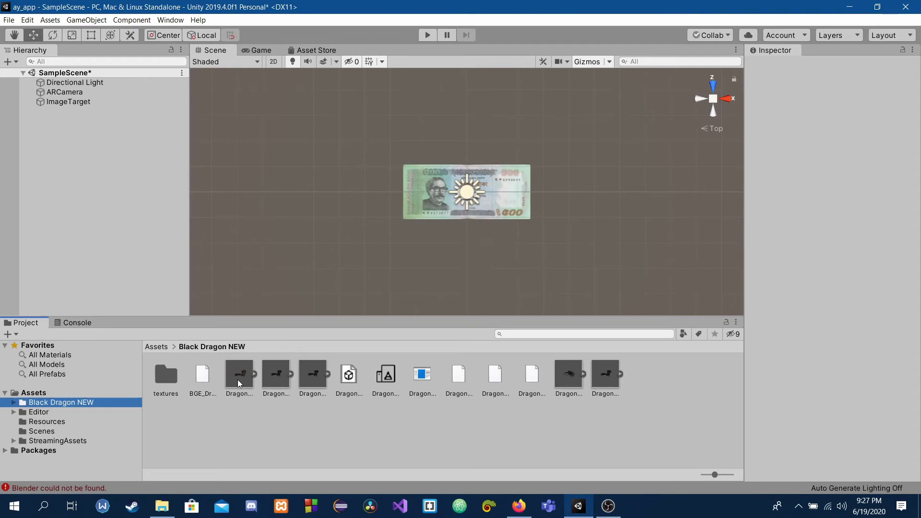
drag(240, 383, 72, 112)
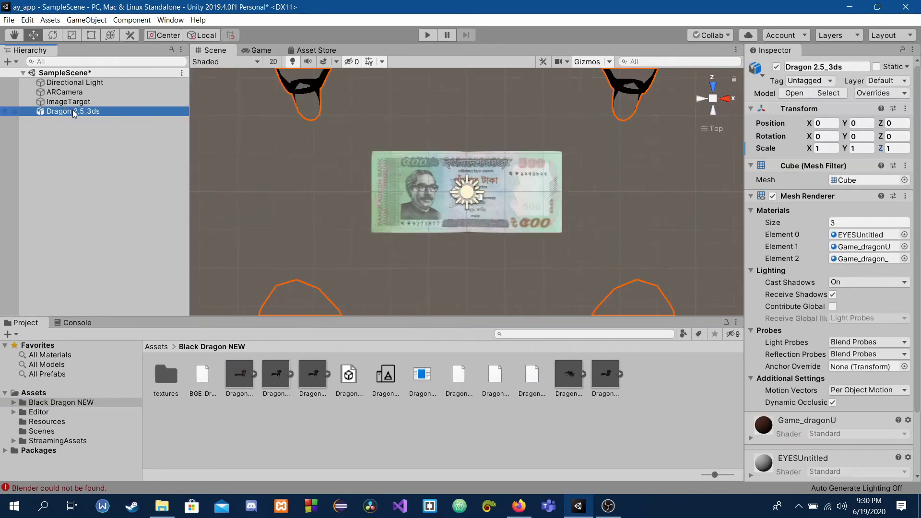
click(832, 149)
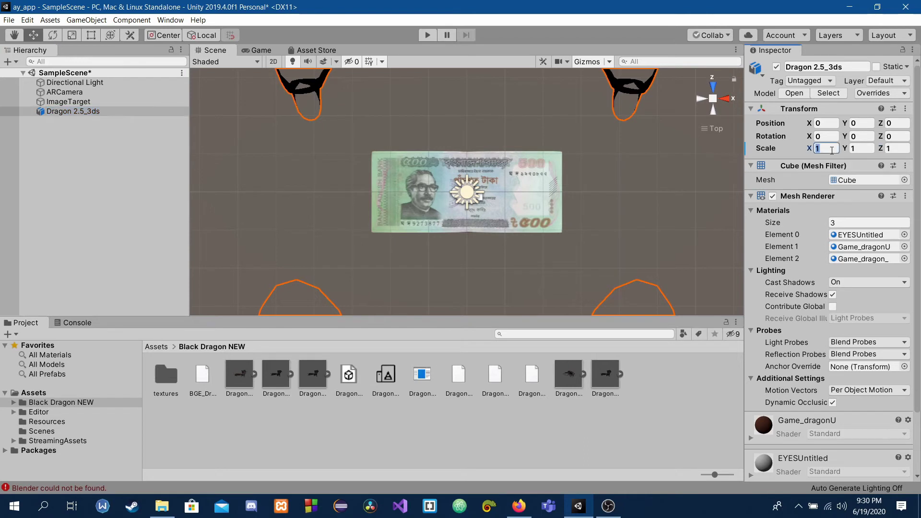
text(2)
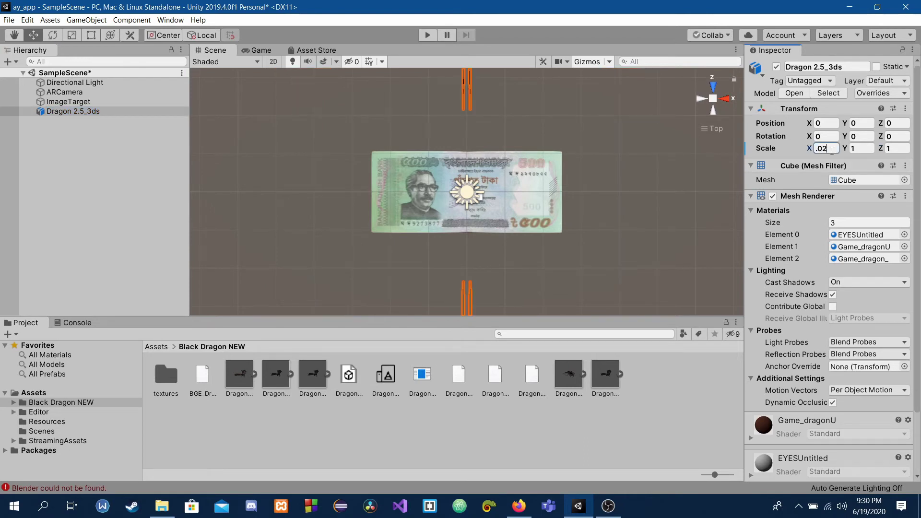
text(.)
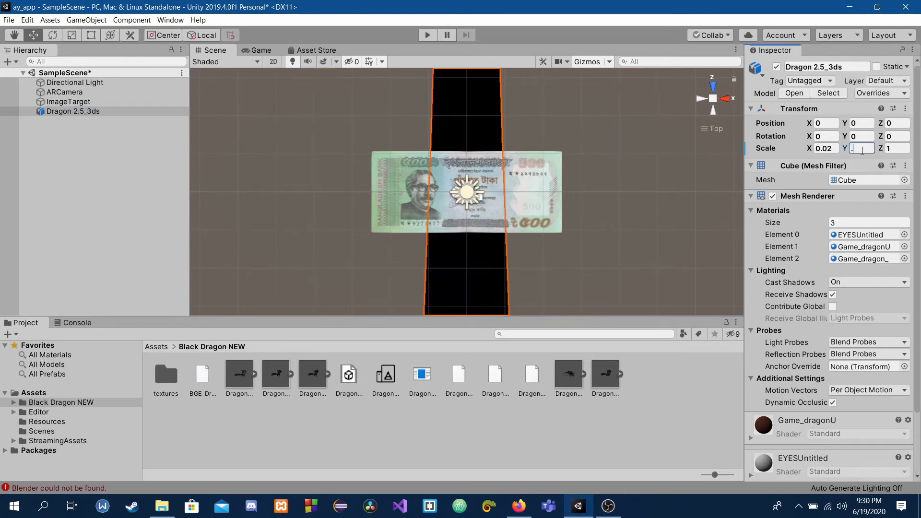
text(02)
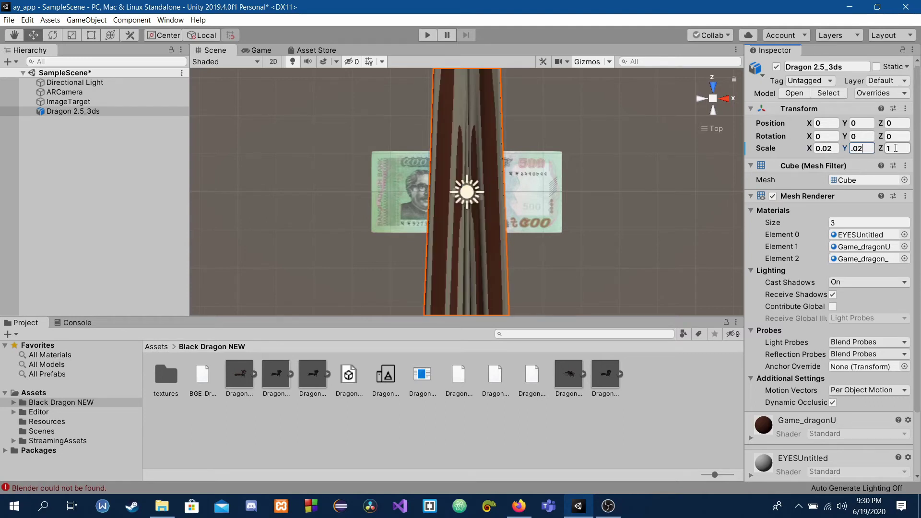
text(.02)
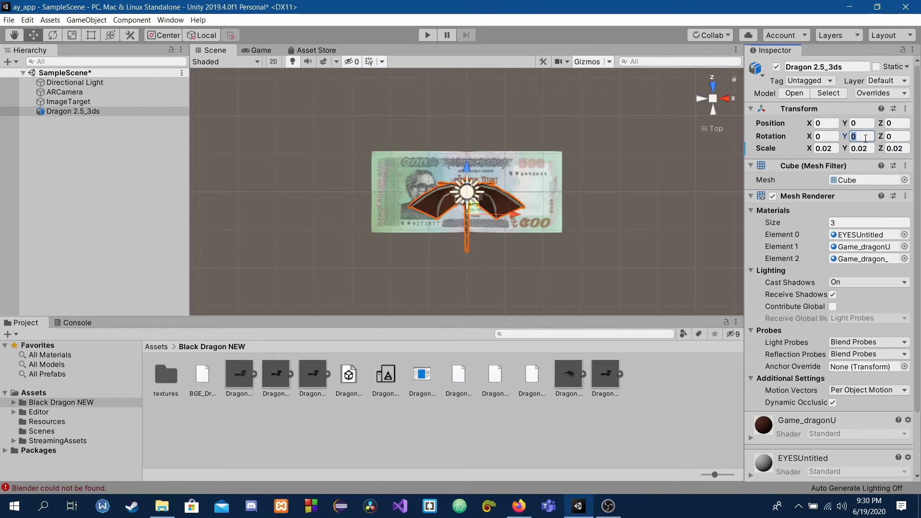
Set the Dragon 2.5_3ds model's Y rotation to 90 and run the scene in play mode.
text(90)
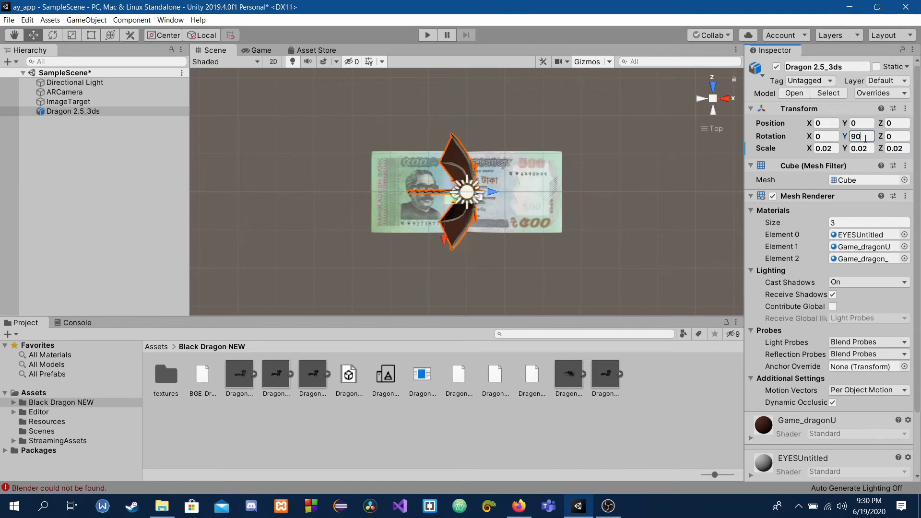
click(428, 36)
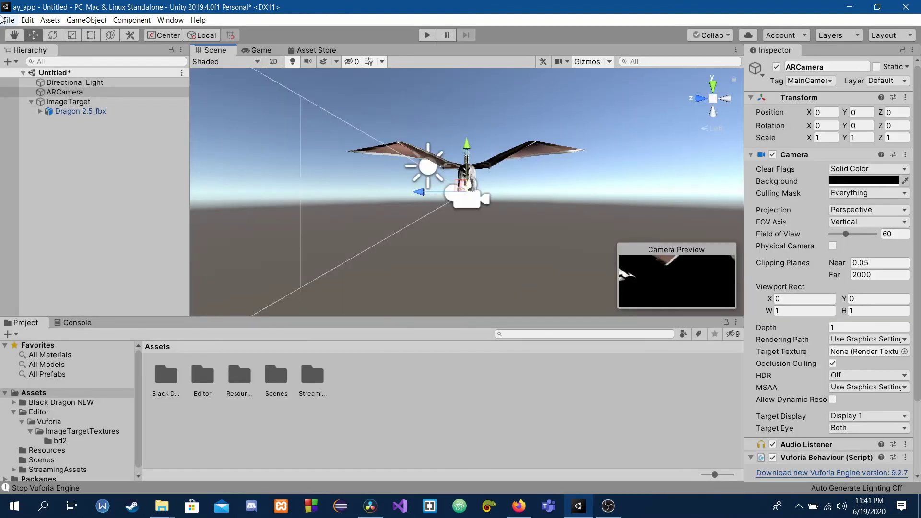
Switch the project's build platform to Android in the Build Settings.
click(9, 19)
click(46, 124)
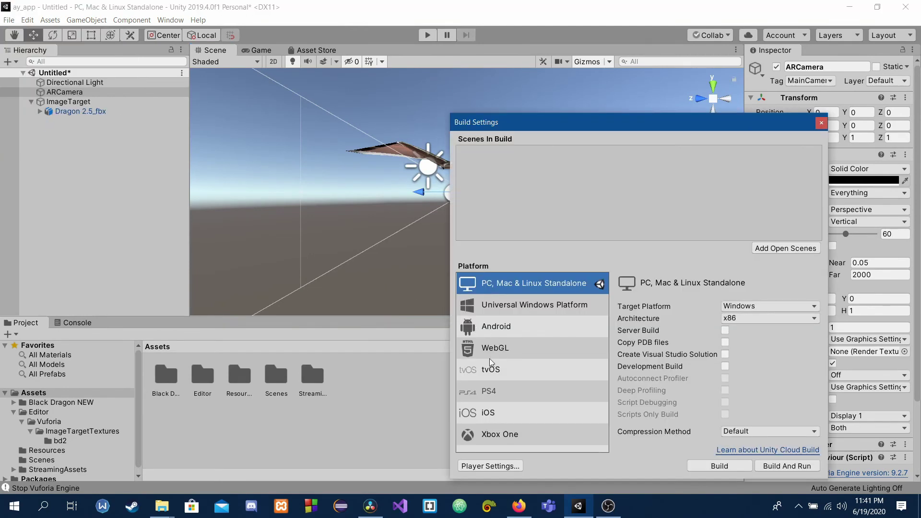
click(488, 328)
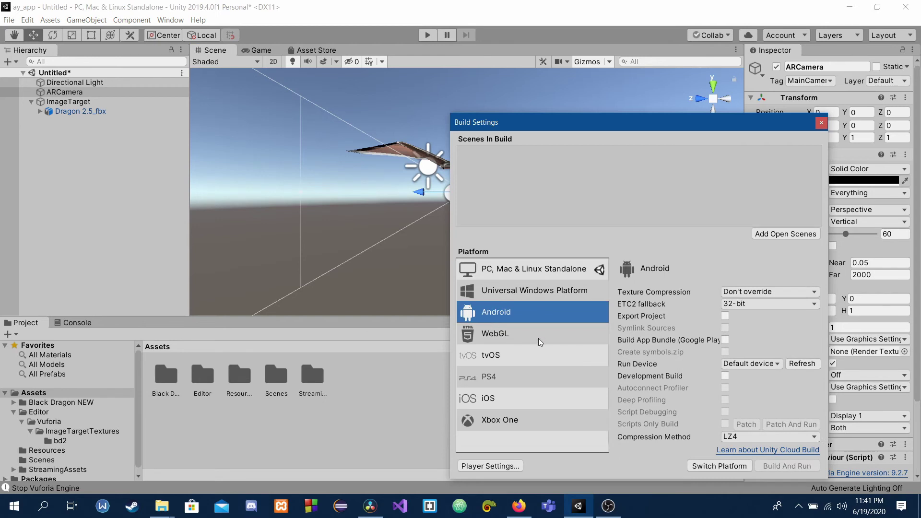
click(729, 467)
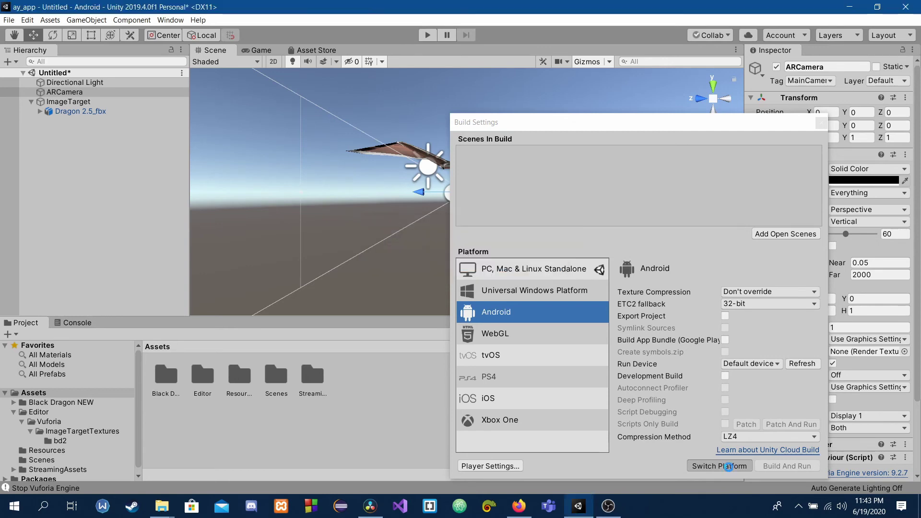
Build the Android app as an APK file named aa on the desktop.
click(728, 466)
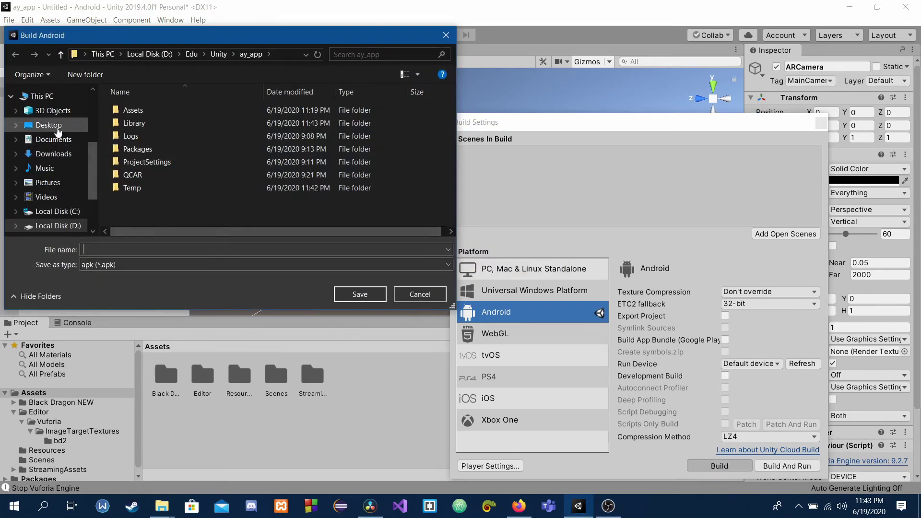
click(48, 125)
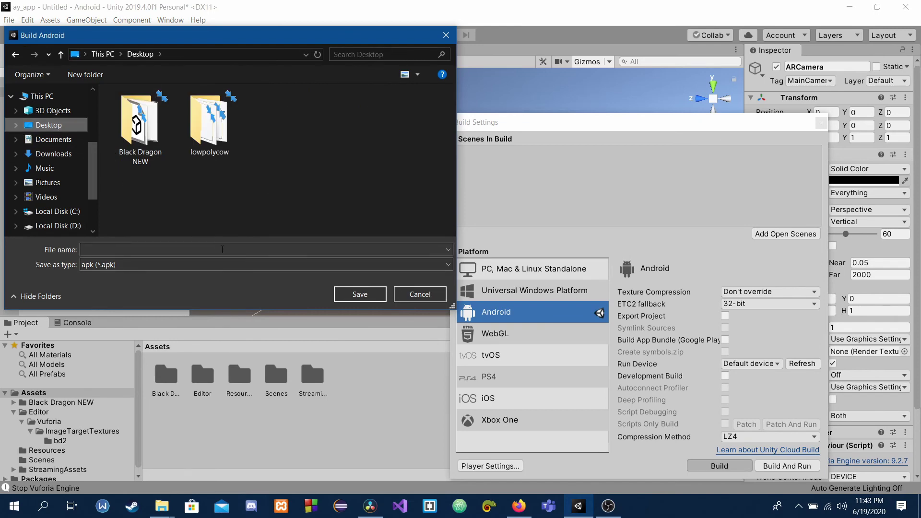
click(222, 249)
text(ar)
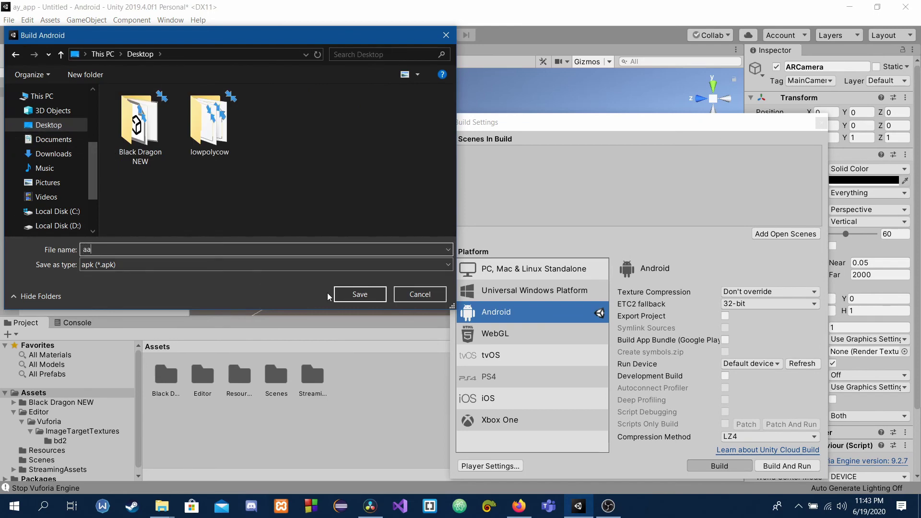
click(344, 294)
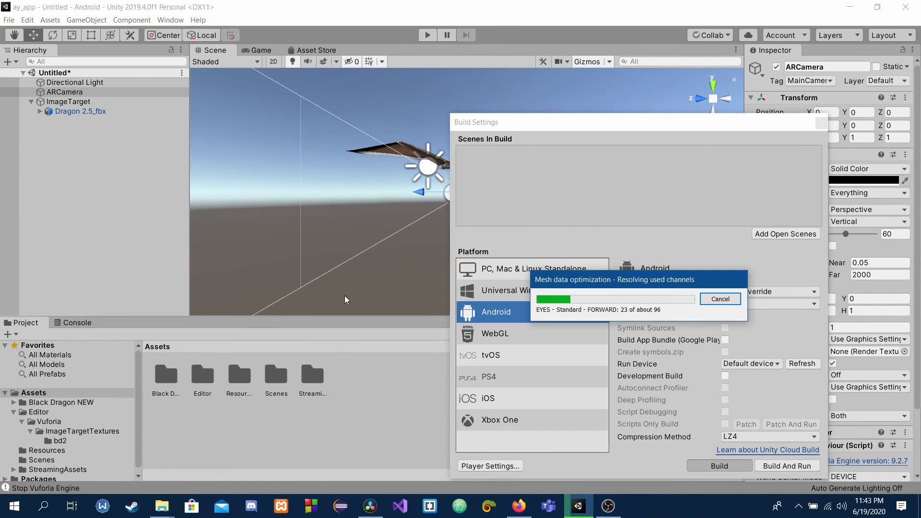